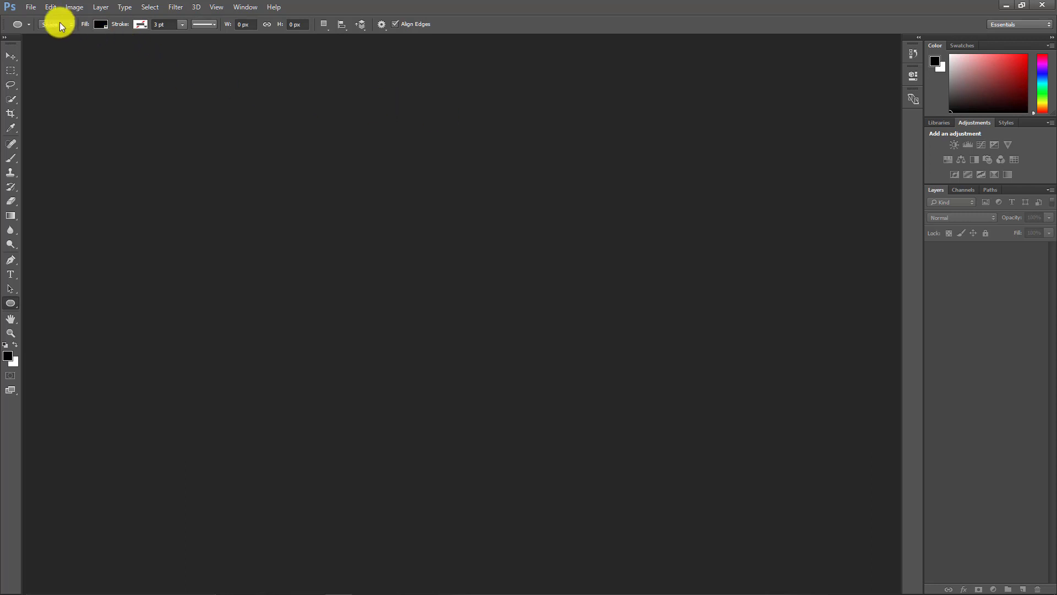
Step: Create a new U.S. Paper Letter document, 8.5 × 11 inches at 300 pixels/inch with a white background
left_click(31, 8)
left_click(41, 17)
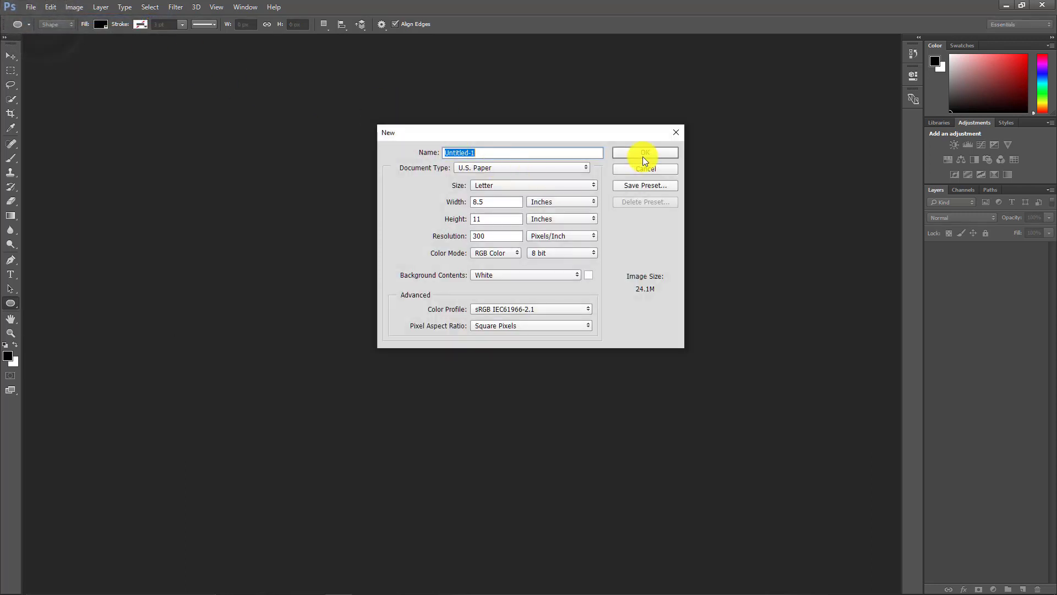
left_click(644, 155)
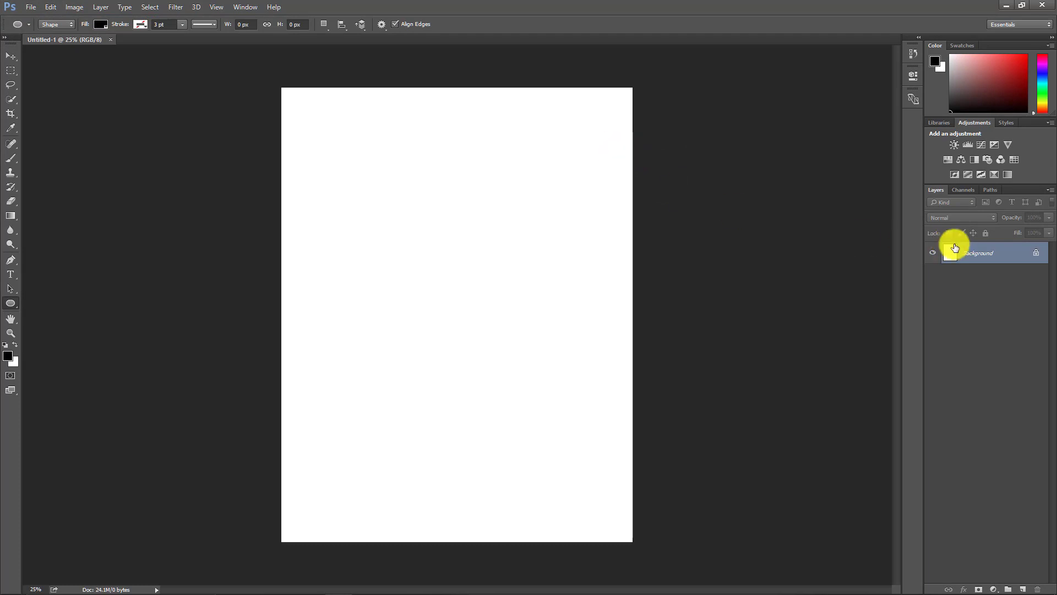
Step: Draw a blue-filled rectangle about 1460 × 612 px in the upper part of the page
left_click(12, 307)
left_click(55, 302)
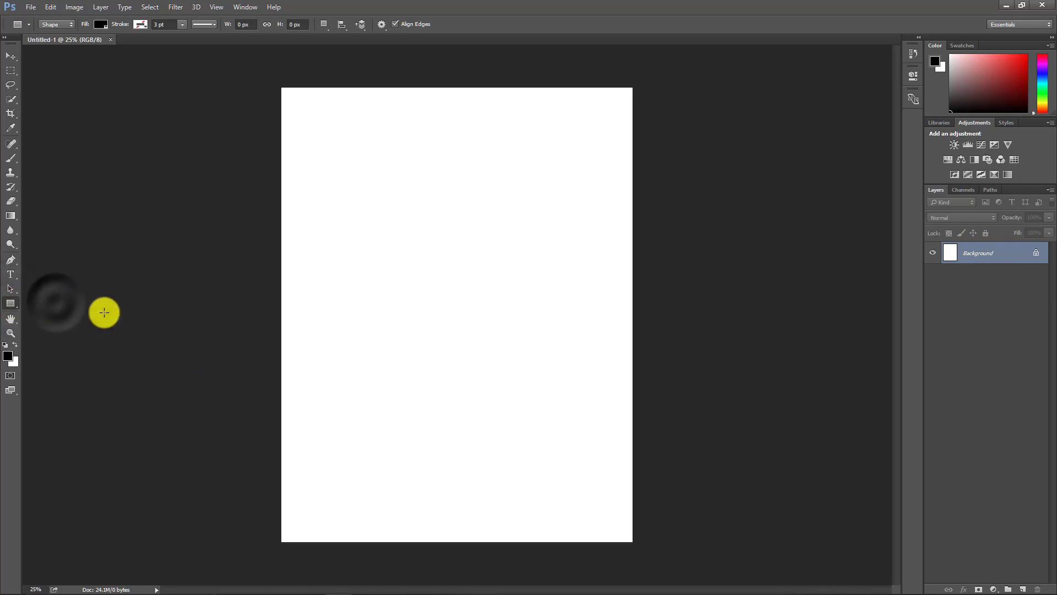
left_click(97, 24)
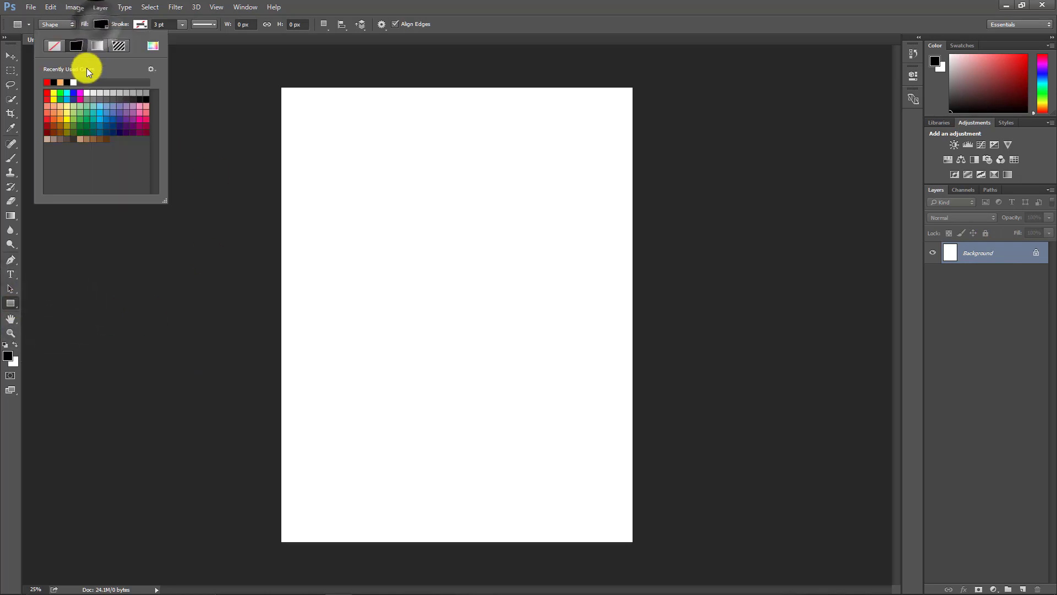
left_click(74, 92)
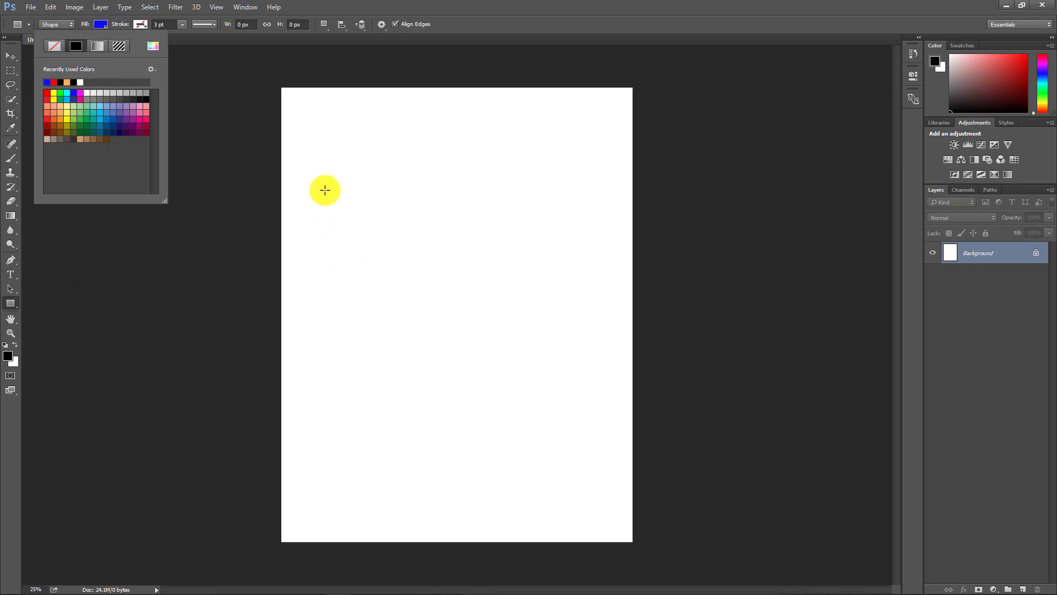
left_click_drag(366, 201, 568, 285)
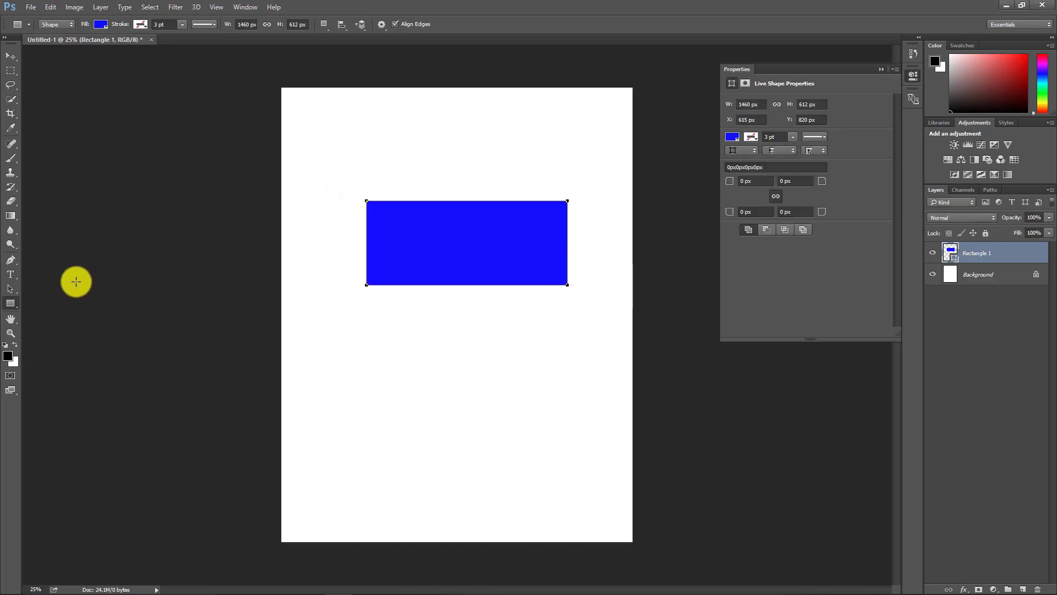
Step: Draw a circle about 764 × 776 px below the rectangle with the Ellipse tool
left_click(1008, 275)
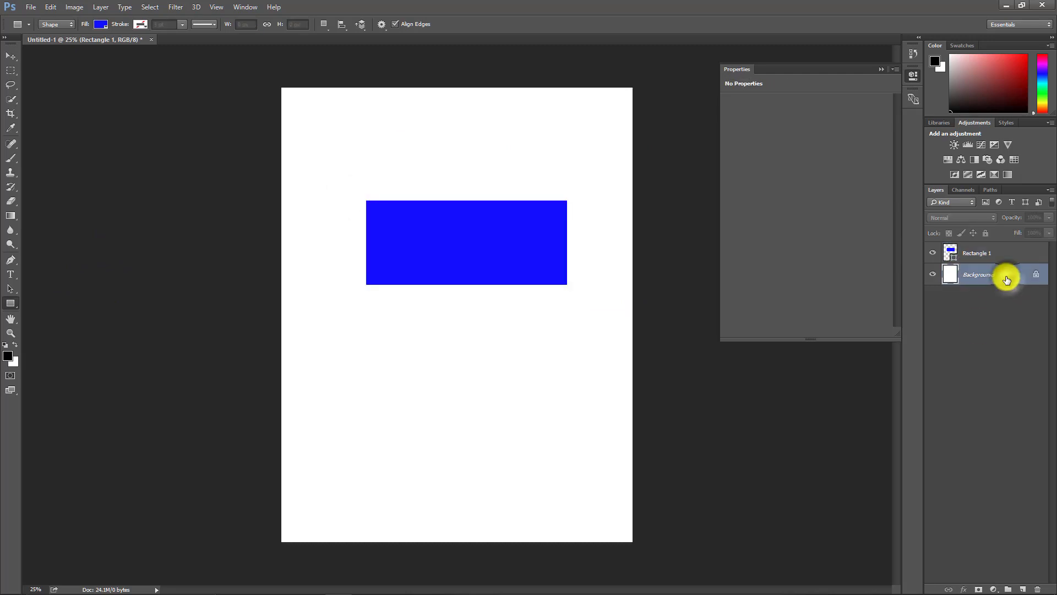
left_click(991, 252)
left_click(11, 303)
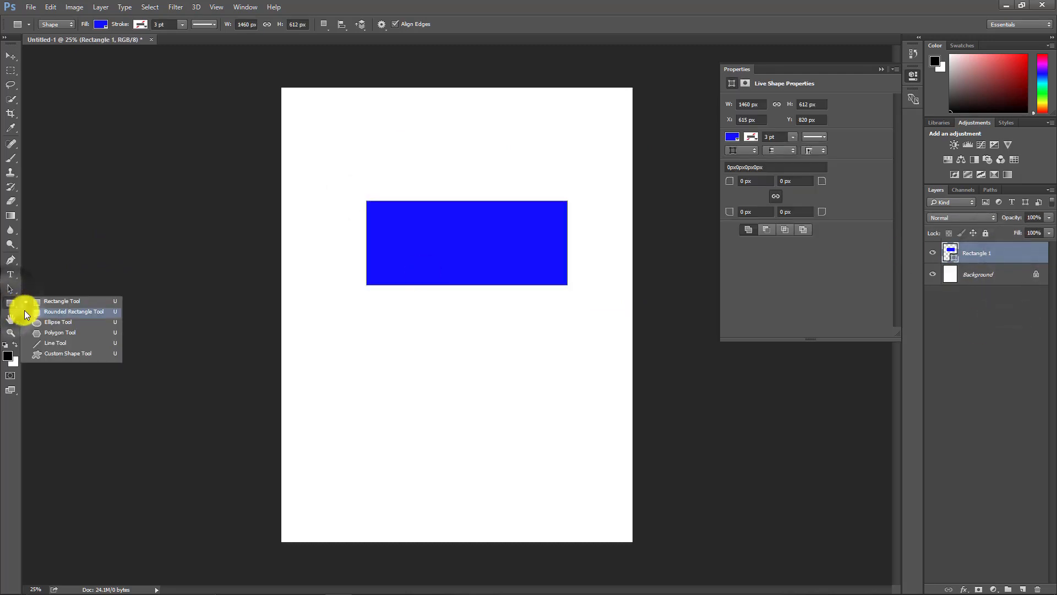
left_click(53, 322)
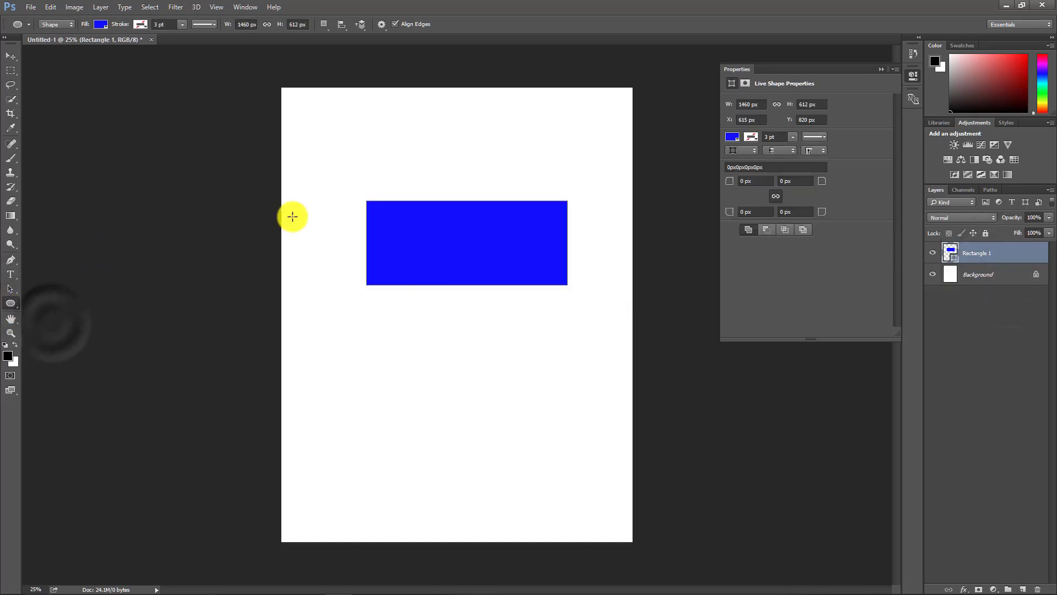
left_click_drag(555, 373, 450, 480)
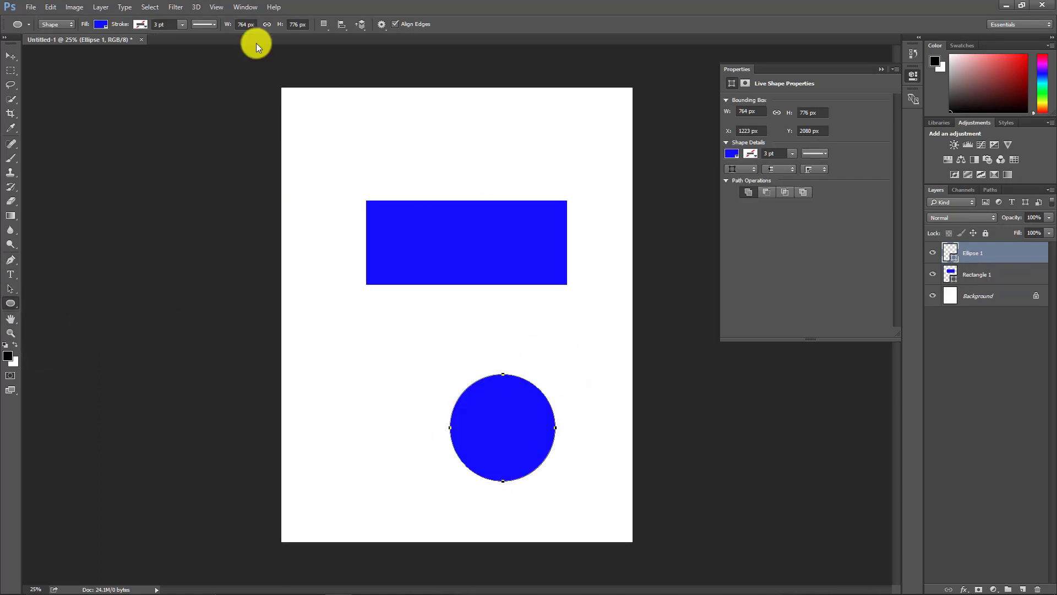
Step: Set the circle's fill color to red and switch to the Move tool
left_click(101, 24)
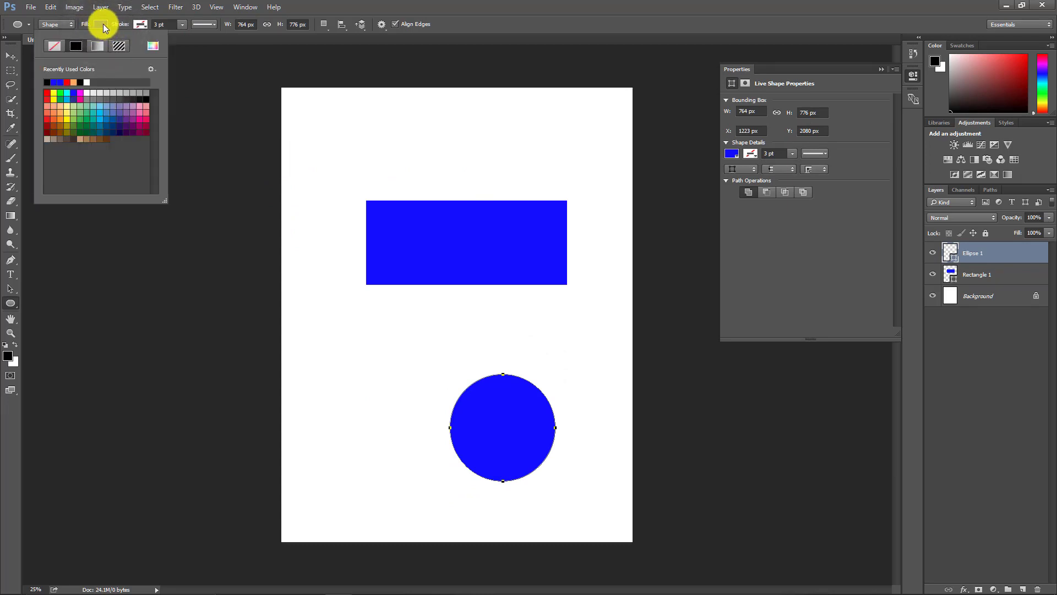
left_click(63, 81)
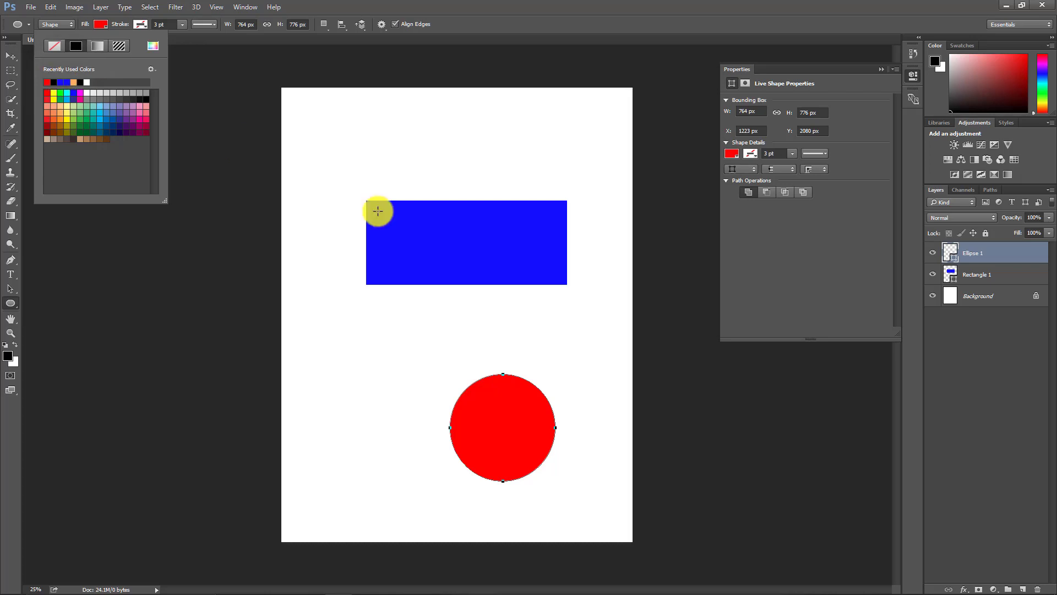
left_click(12, 55)
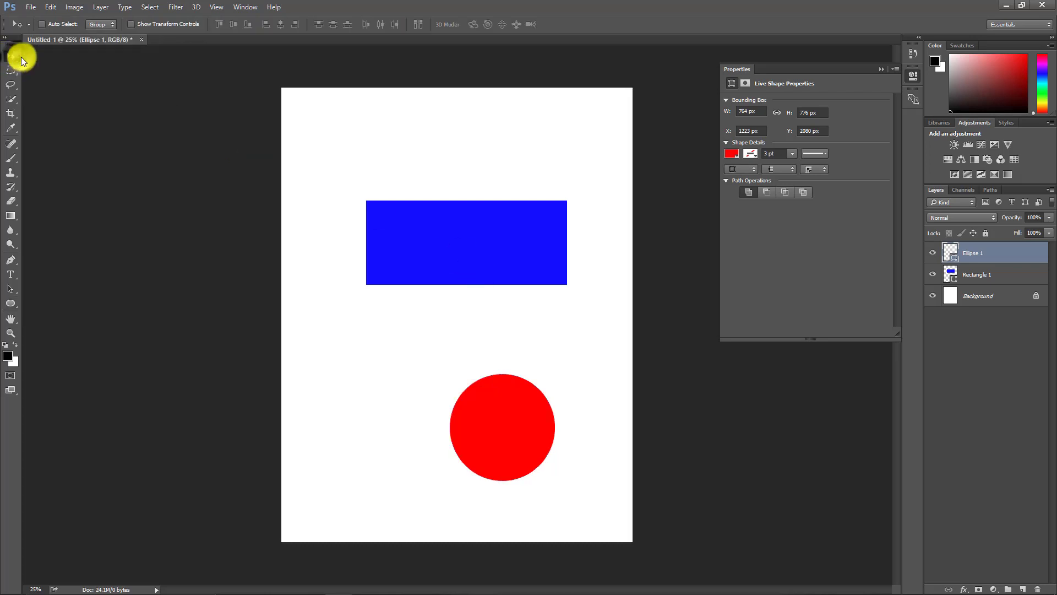
Step: Add the text LAYERS near the page's upper-left corner, set its color to black, and commit it
left_click(11, 275)
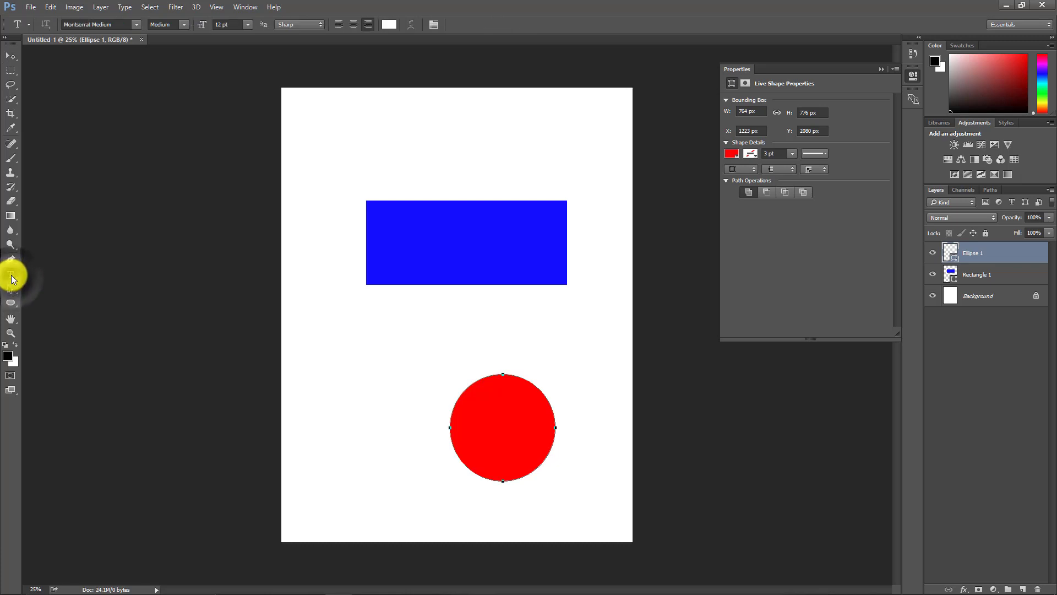
left_click(374, 148)
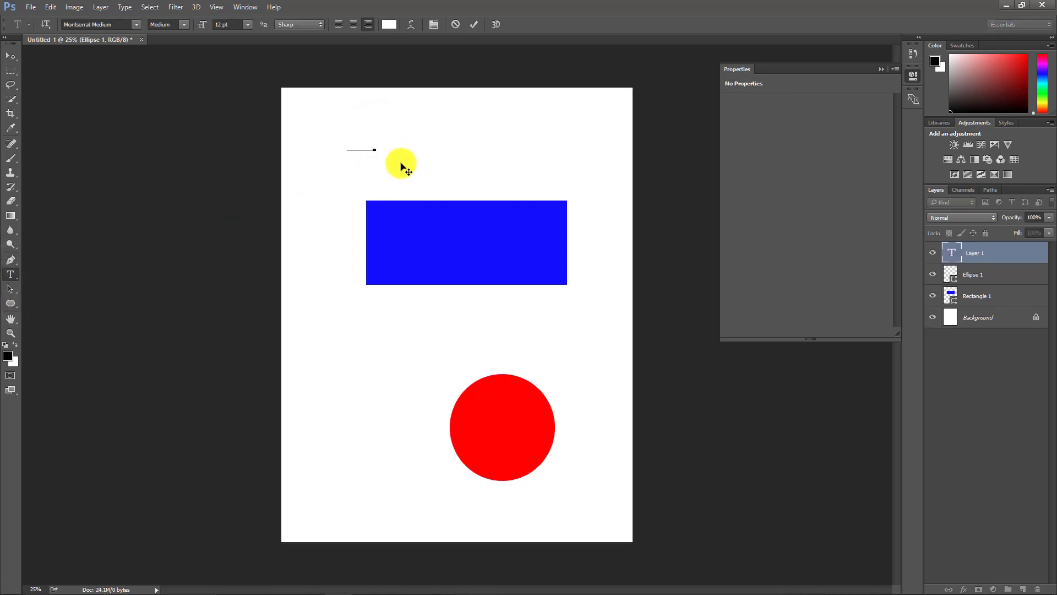
double_click(366, 147)
left_click(390, 26)
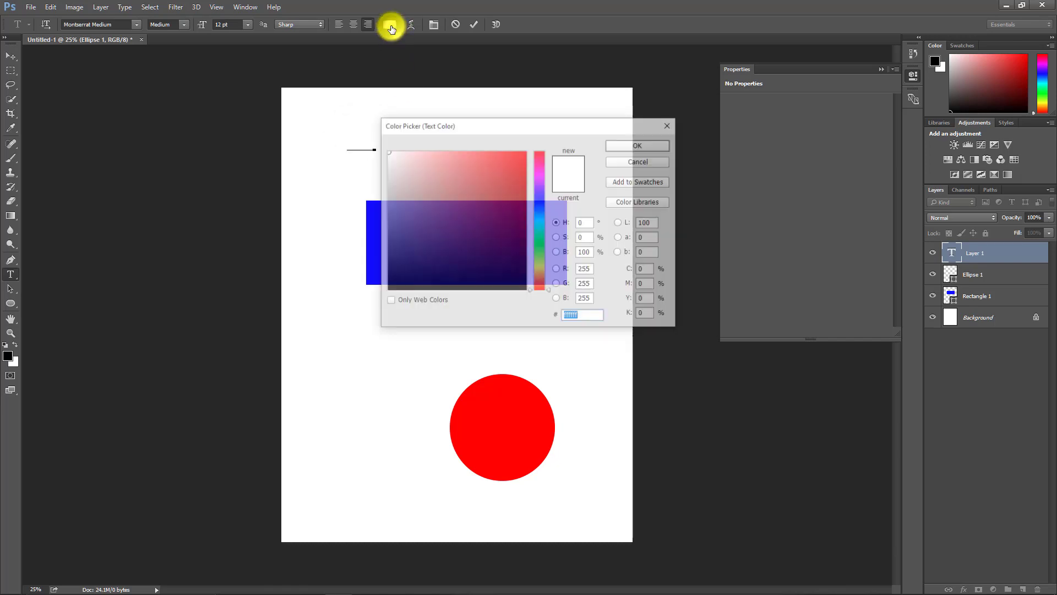
left_click_drag(432, 201, 392, 300)
left_click(640, 145)
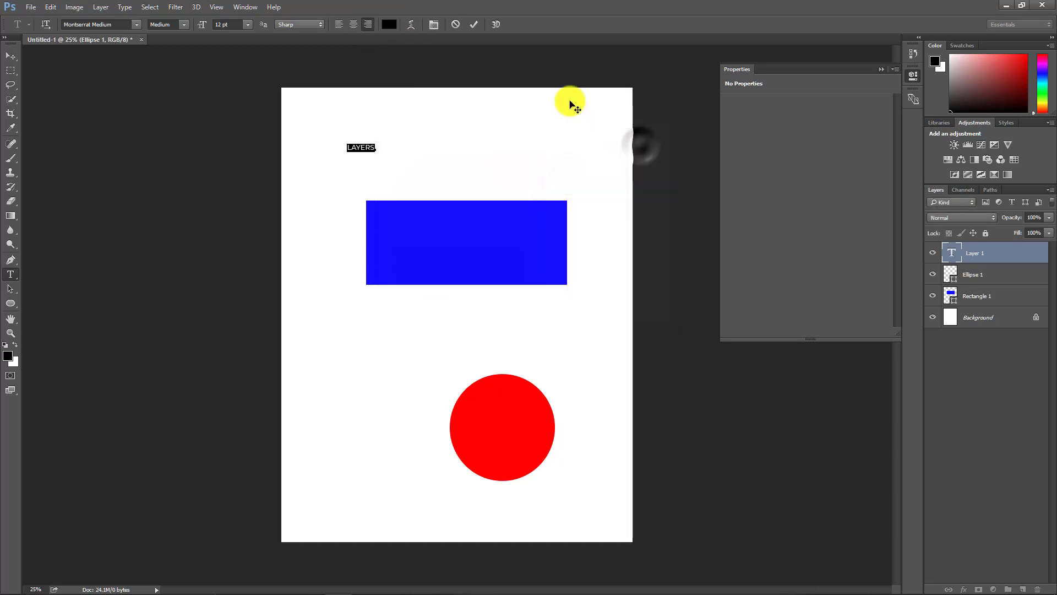
left_click(473, 25)
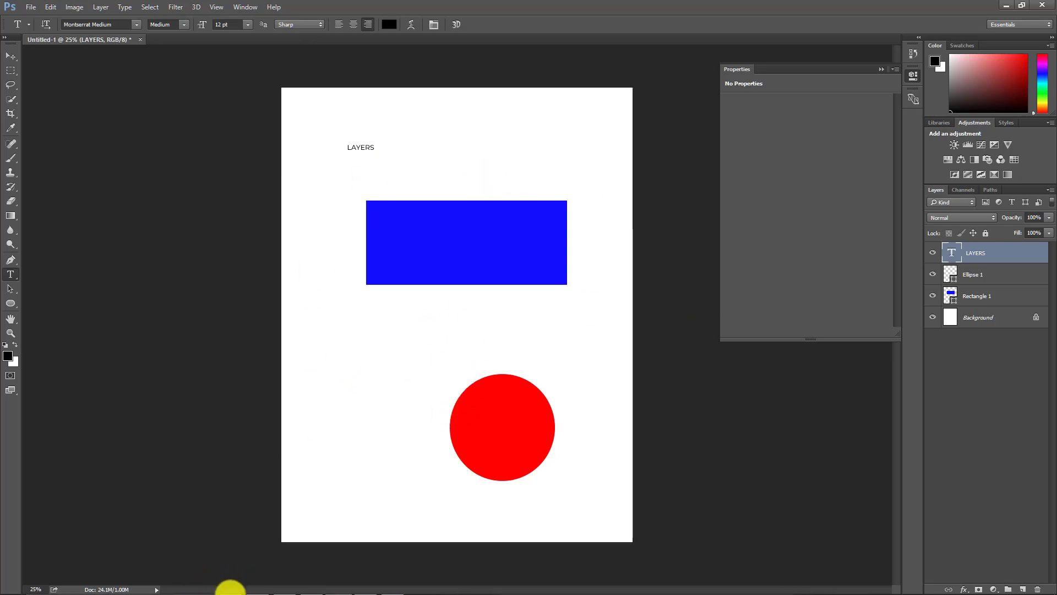
Step: Place the image bulgogi.png from the mEDLINE pROJECT folder onto the page and confirm its placement
key("alt+Tab")
left_click(775, 262)
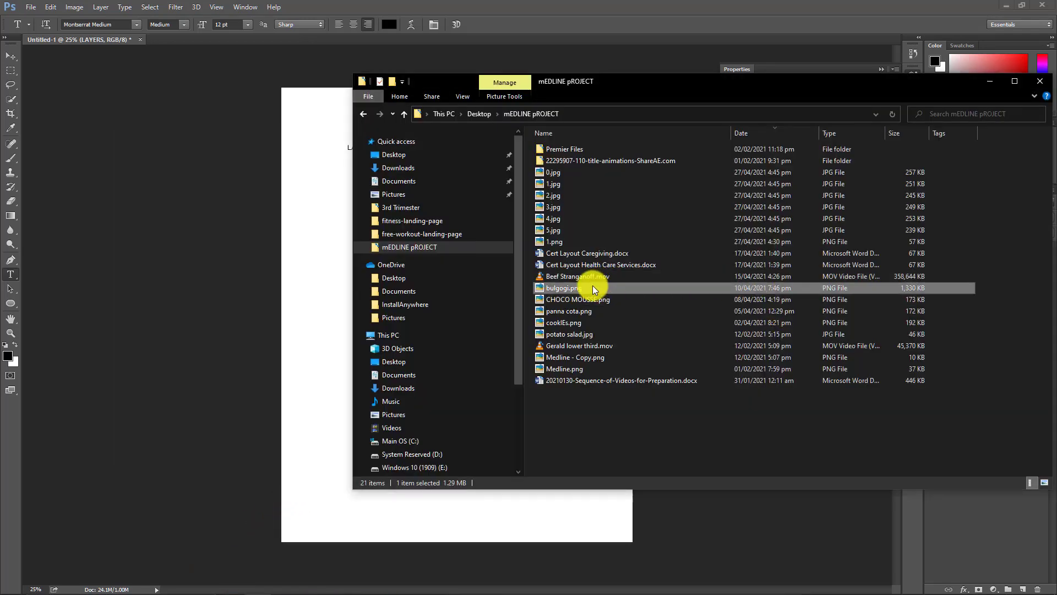
left_click_drag(593, 287, 314, 472)
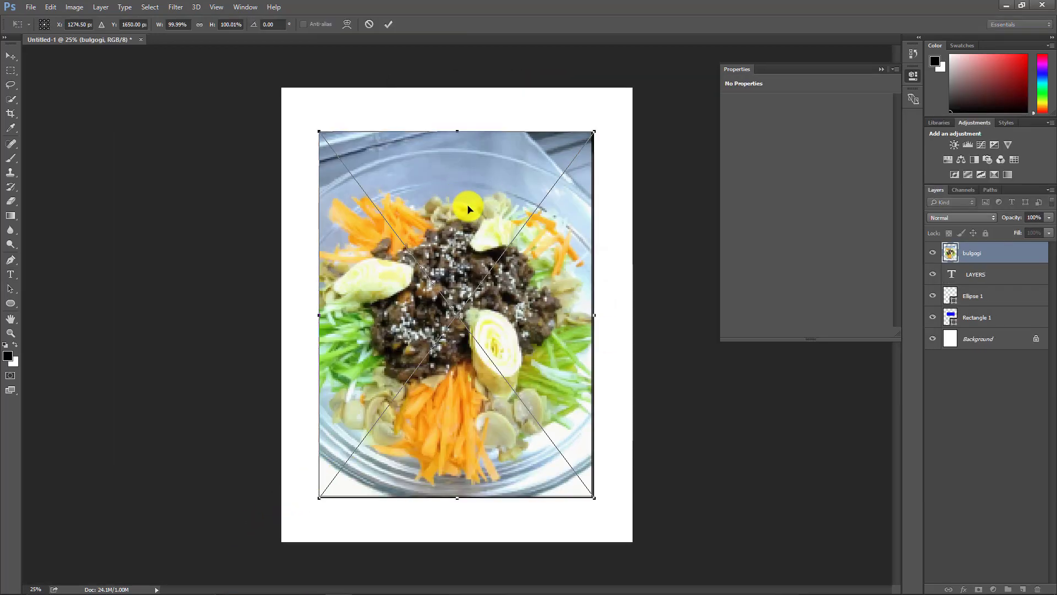
left_click(390, 24)
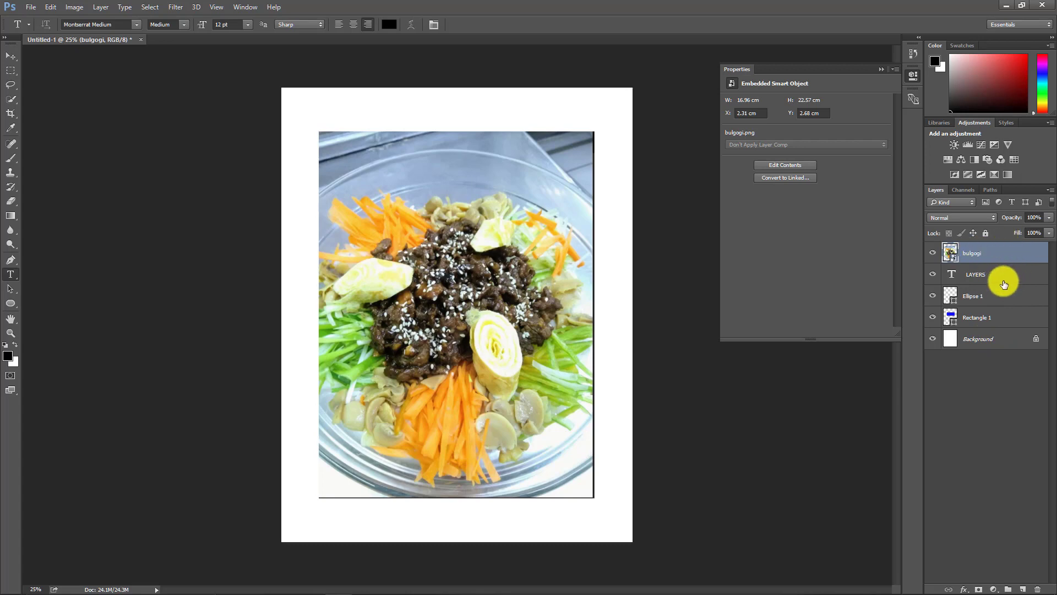
left_click(1003, 282)
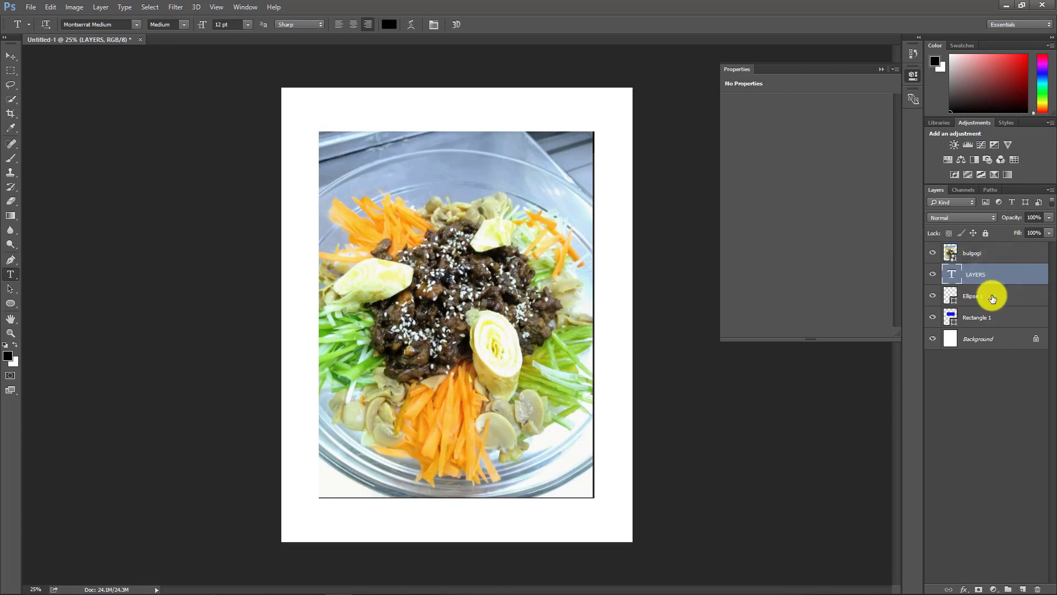
left_click(986, 320)
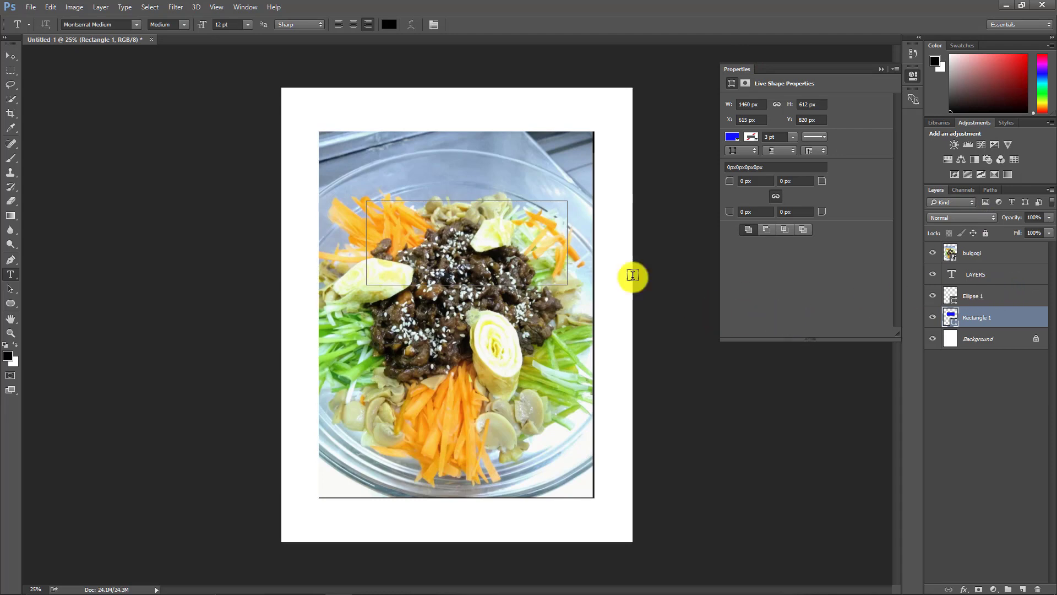
left_click(15, 58)
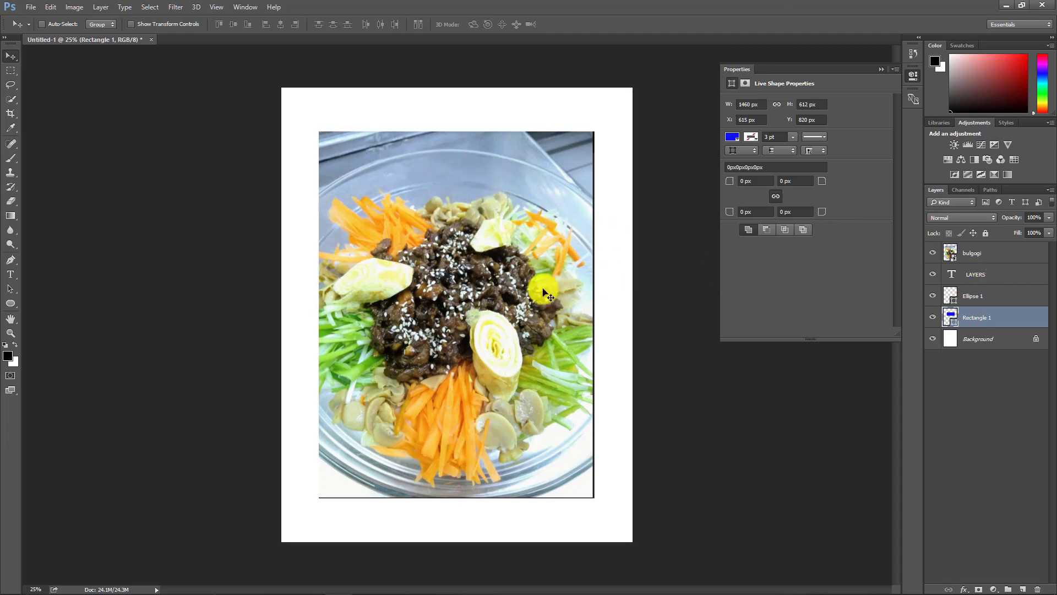
left_click(1020, 255)
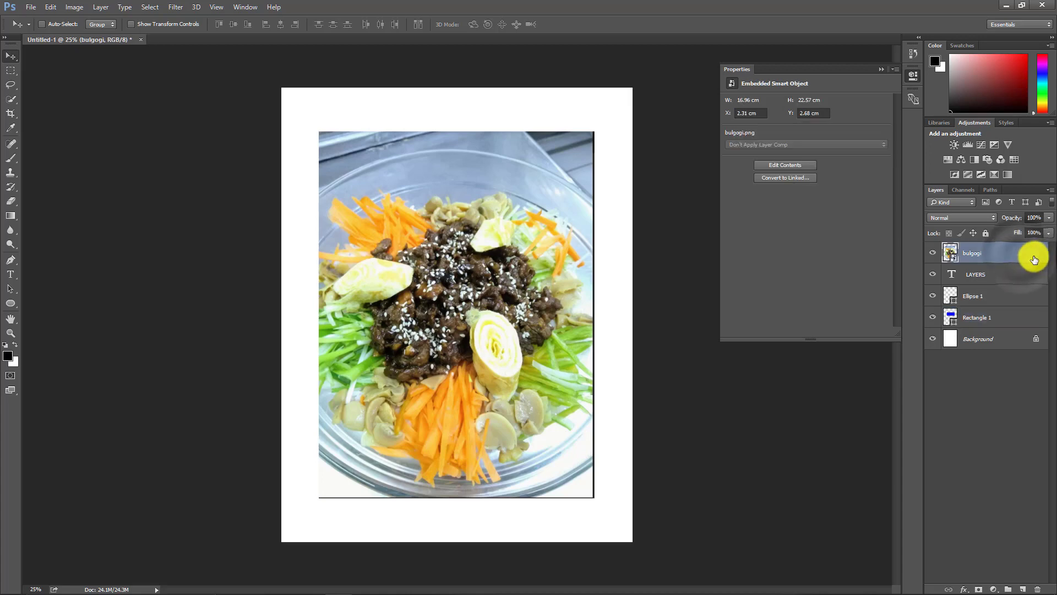
left_click_drag(506, 242, 523, 226)
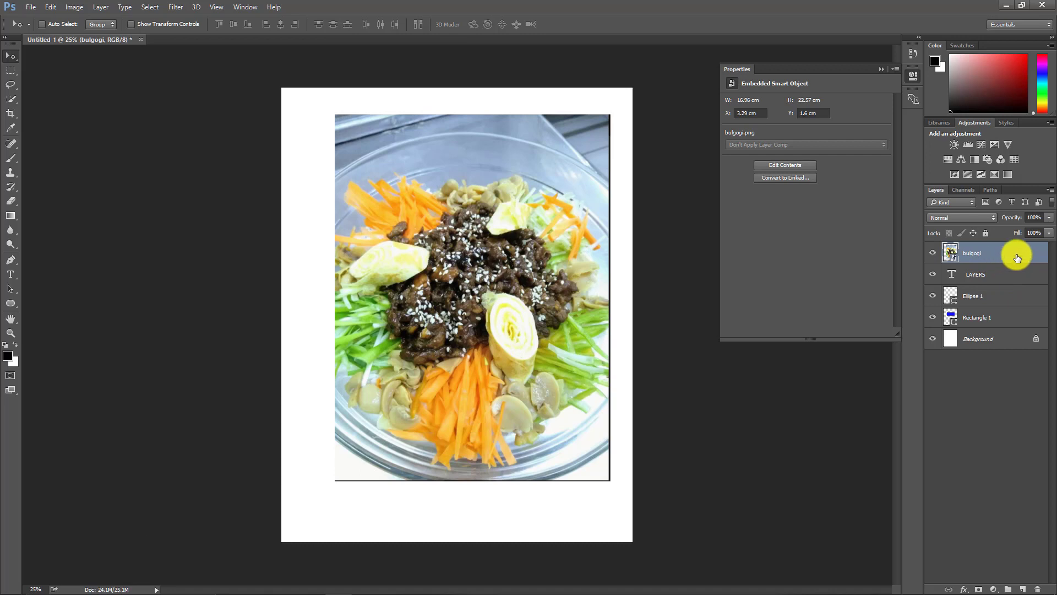
Step: Move the bulgogi image layer beneath the text and shape layers, directly above the Background layer
left_click(1010, 277, "shift")
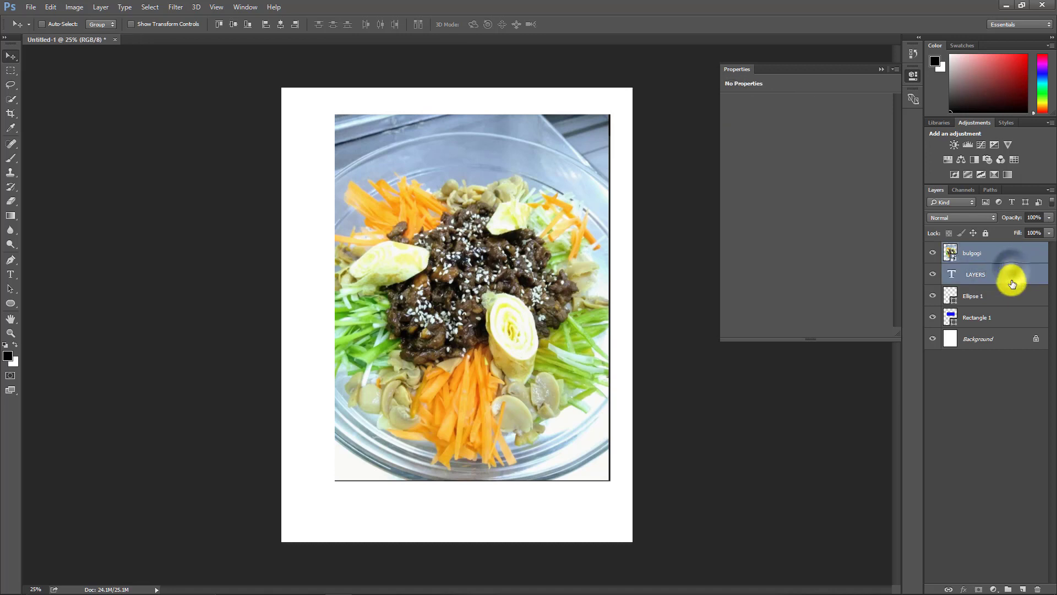
left_click(1012, 297, "shift")
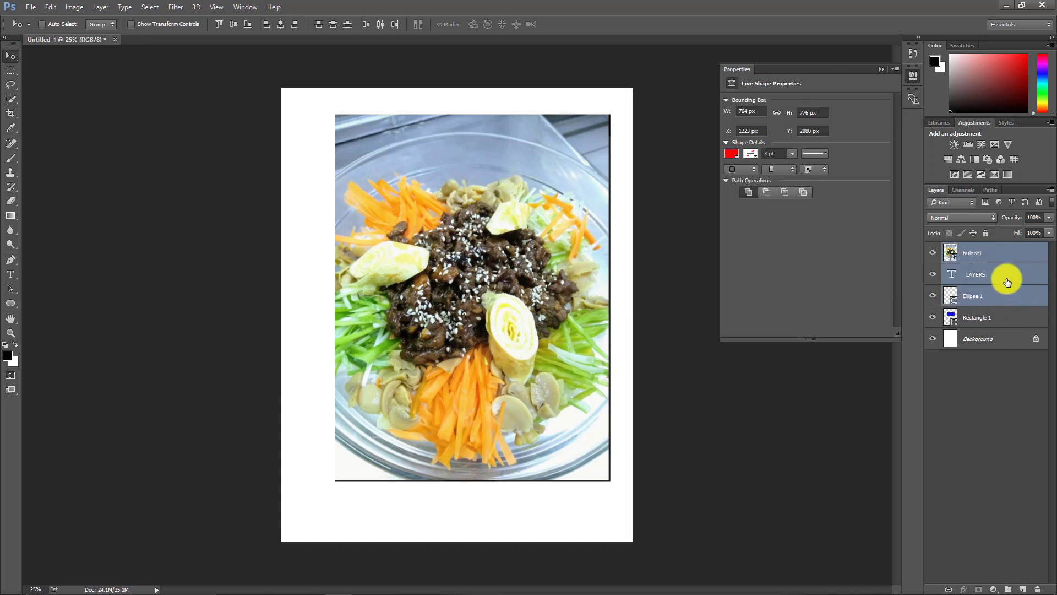
mouse_move(531, 267)
left_mouse_down()
mouse_move(510, 362)
mouse_move(772, 260)
mouse_move(435, 199)
mouse_move(569, 199)
mouse_move(537, 226)
mouse_move(524, 256)
mouse_move(532, 229)
mouse_move(525, 264)
left_mouse_up()
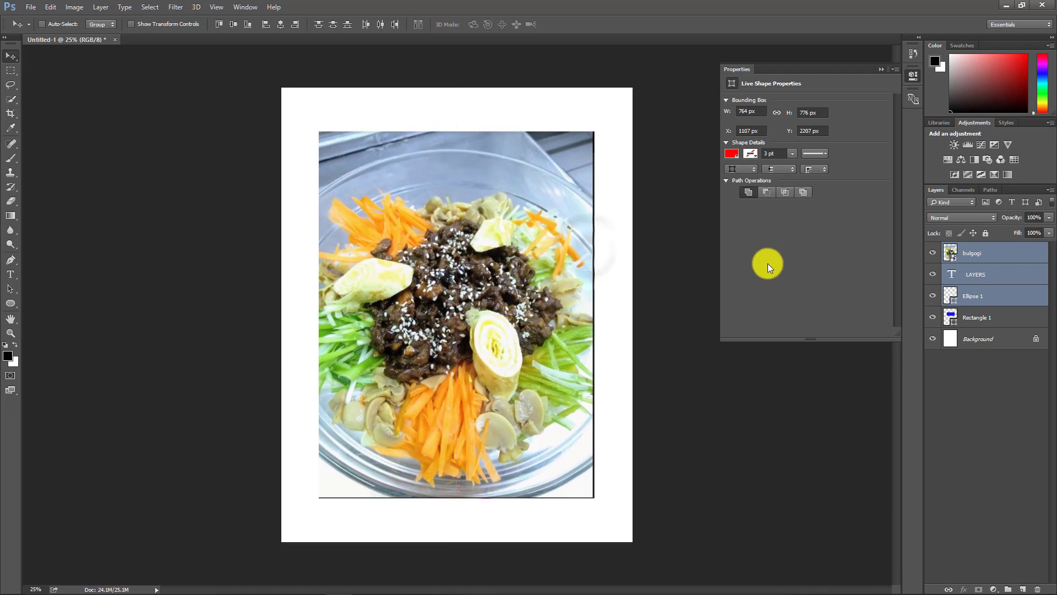
left_click(983, 253)
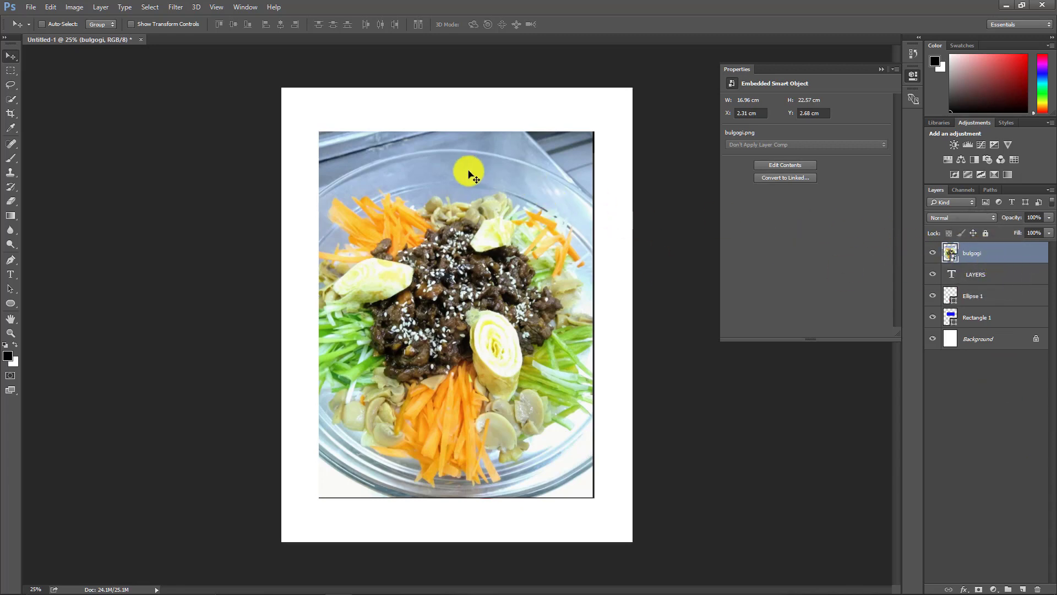
left_click_drag(1007, 264, 1006, 323)
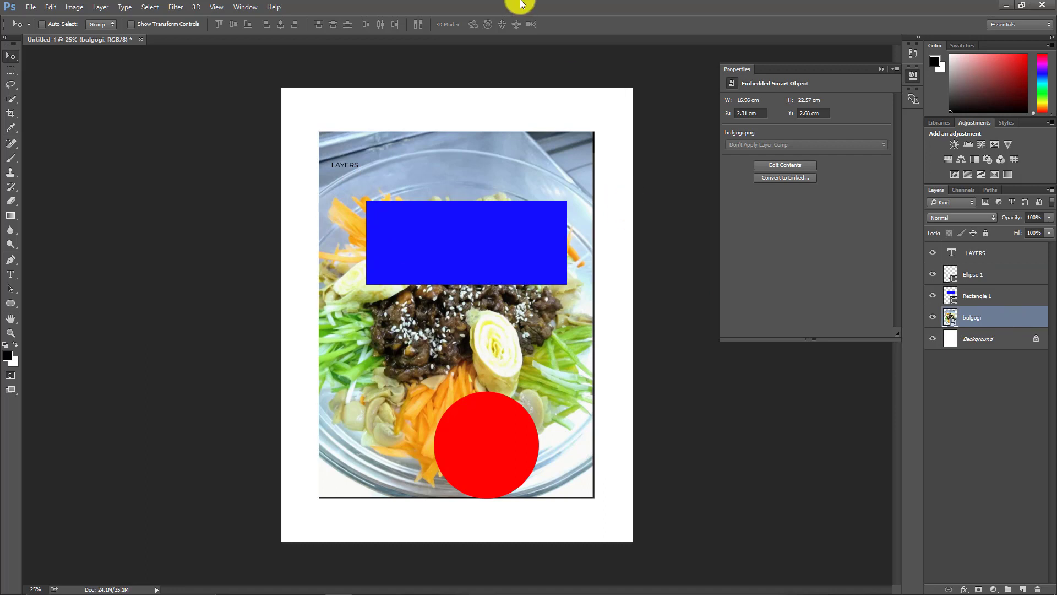
Step: Select the LAYERS text, ellipse and rectangle layers together and move them slightly up on the page
left_click(1010, 256)
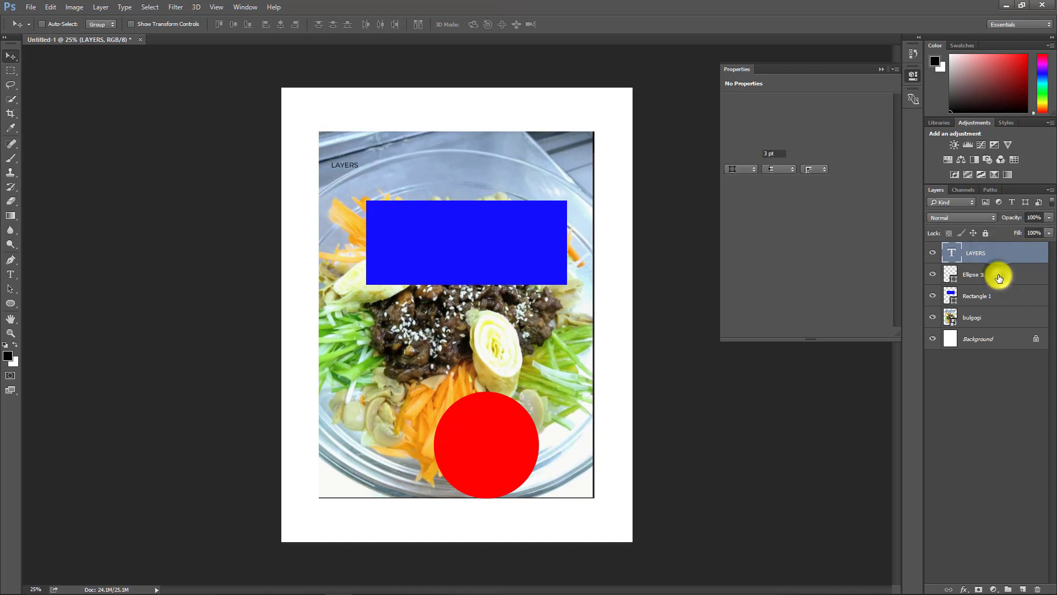
left_click(999, 276, "shift")
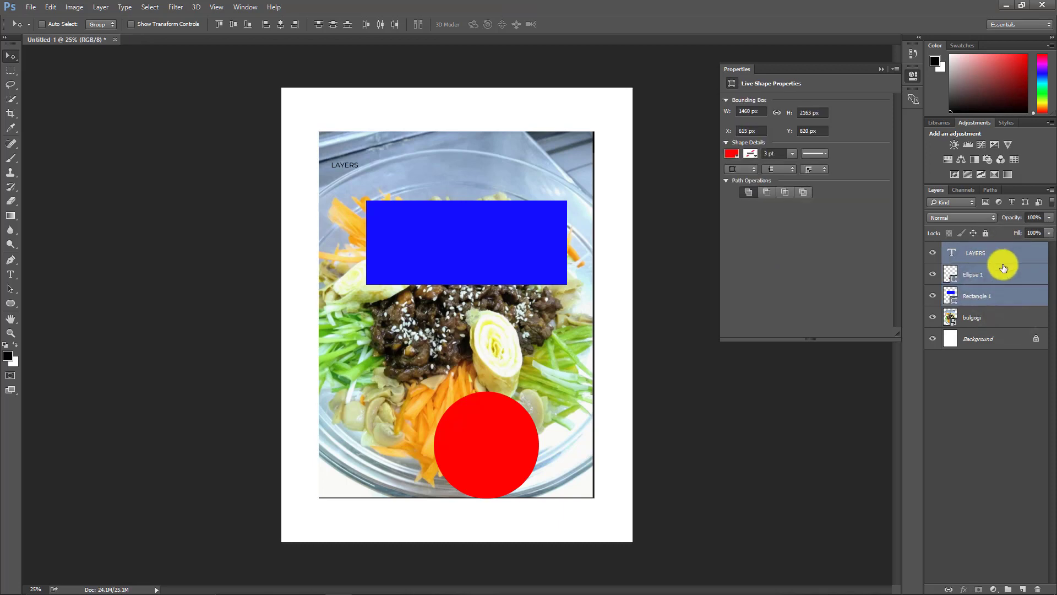
mouse_move(425, 208)
left_mouse_down()
mouse_move(407, 222)
mouse_move(374, 185)
mouse_move(411, 165)
mouse_move(421, 181)
mouse_move(387, 213)
mouse_move(437, 206)
mouse_move(376, 221)
mouse_move(420, 187)
mouse_move(384, 187)
mouse_move(402, 193)
mouse_move(413, 184)
mouse_move(404, 176)
mouse_move(417, 190)
left_mouse_up()
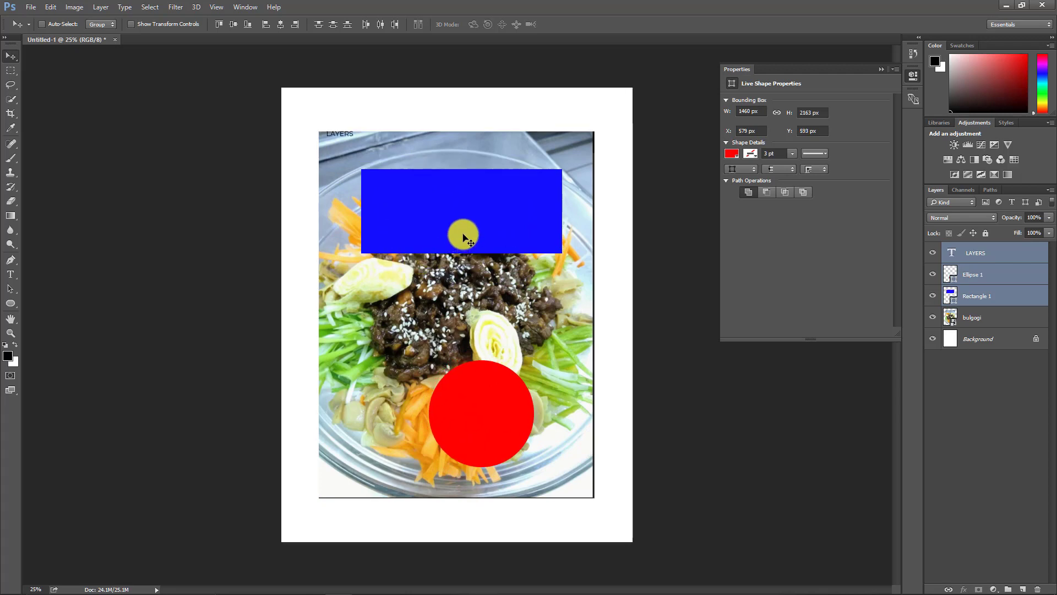
left_click_drag(468, 245, 463, 240)
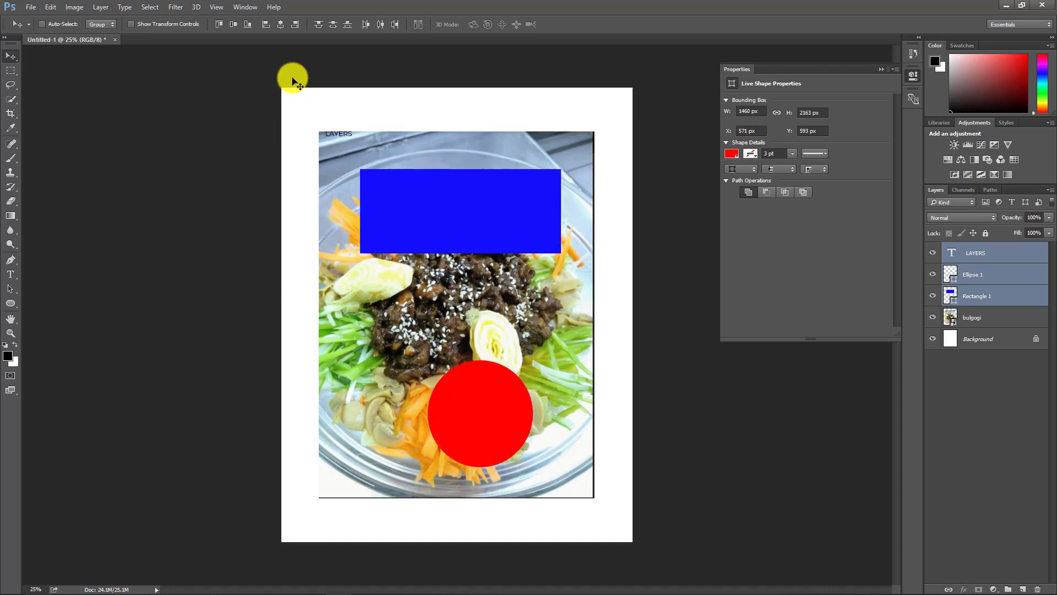
Step: Align the selected text and shape layers by their vertical centres, bottom edges, left edges, horizontal centres and right edges
left_click(231, 24)
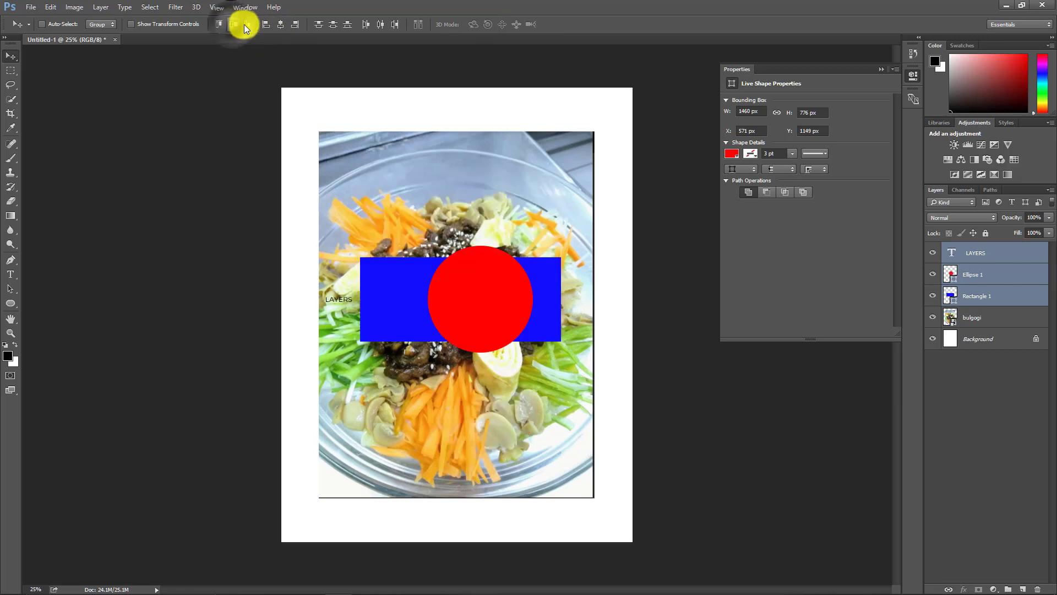
left_click(253, 25)
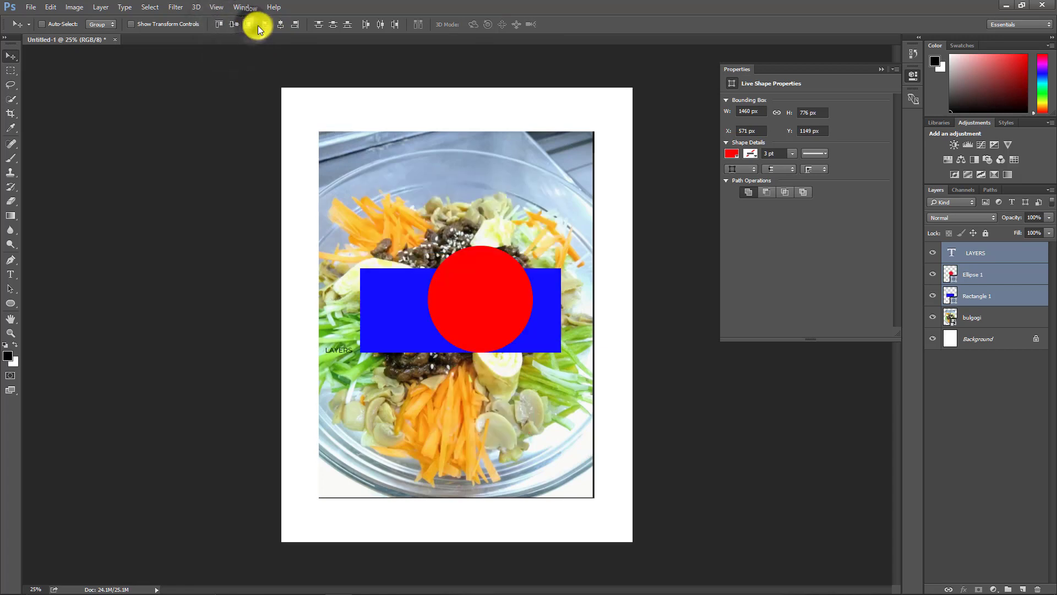
left_click(266, 25)
left_click(281, 25)
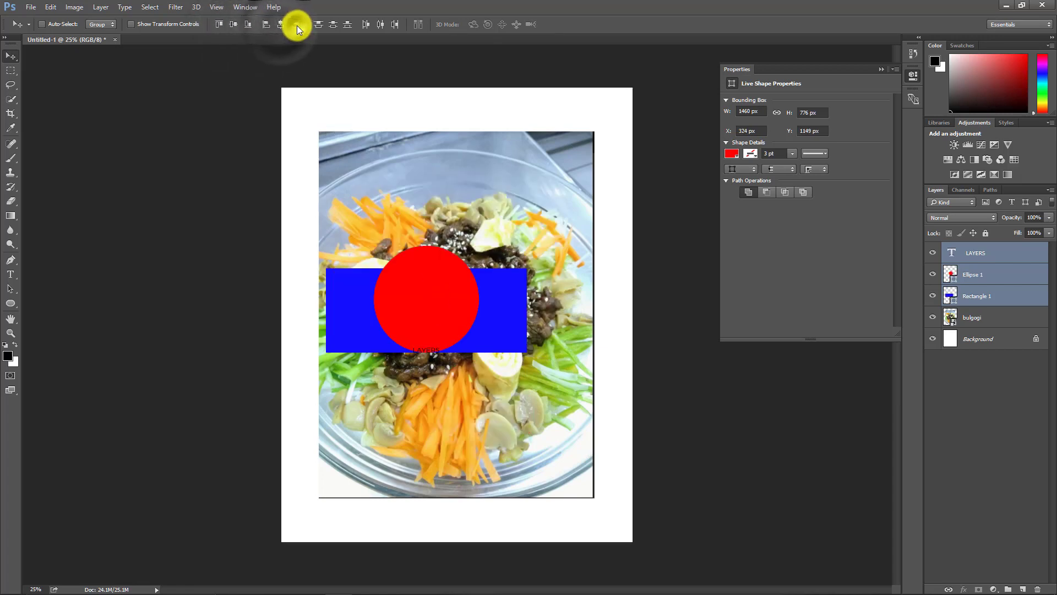
left_click(295, 25)
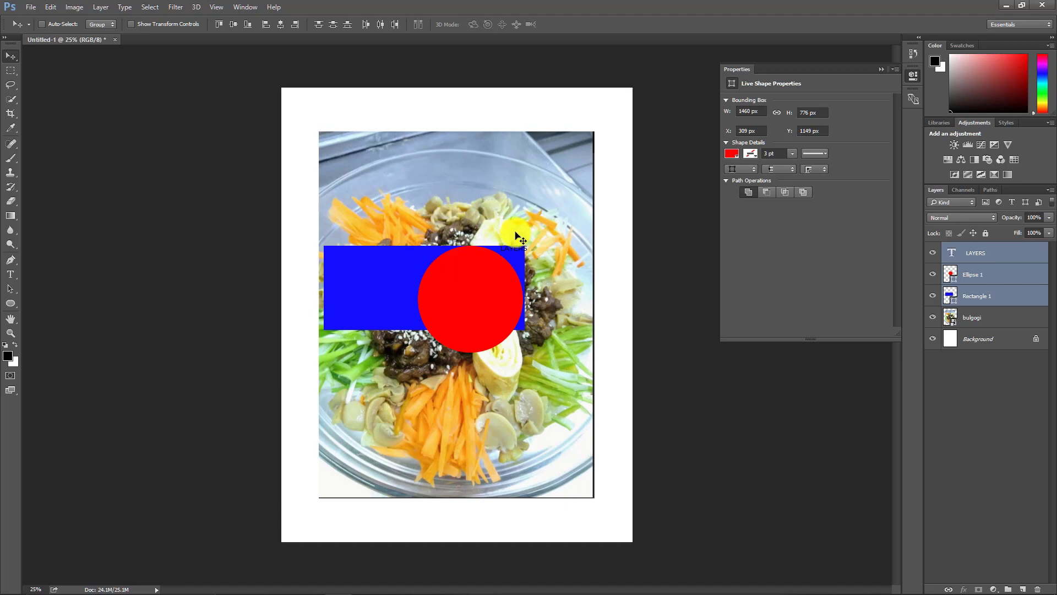
Step: Select the ellipse layer and move the red circle up to the photo's top edge
left_click(994, 276)
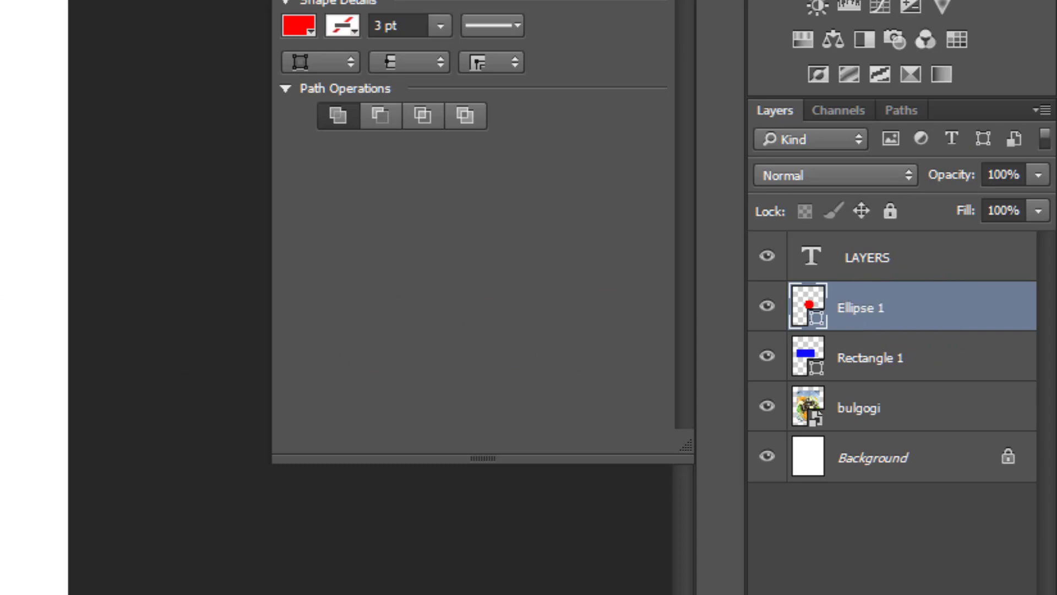
left_click_drag(127, 364, 458, 171)
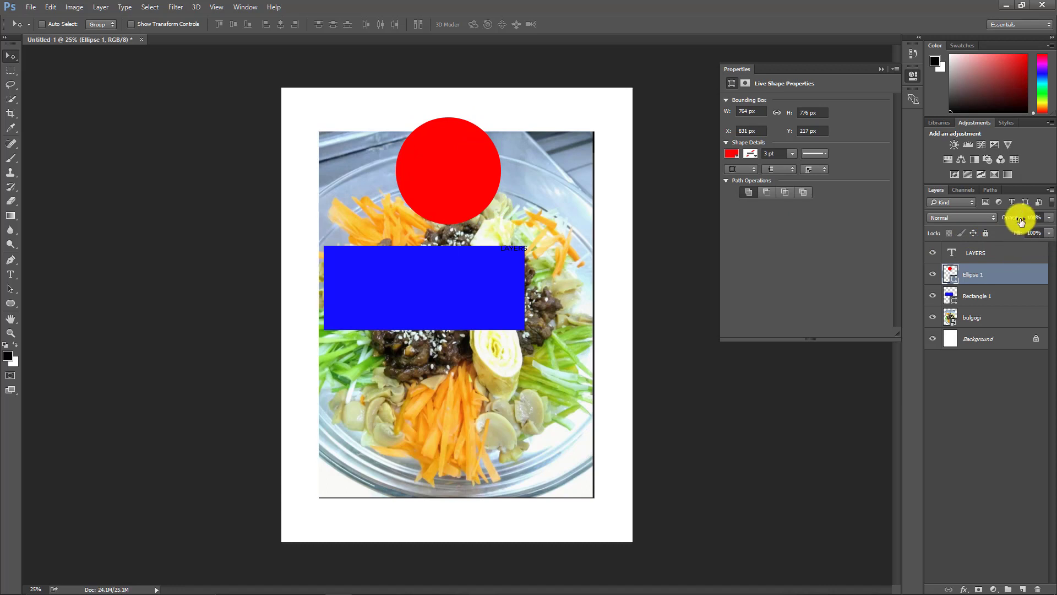
Step: Lower the ellipse layer's opacity to 39%
mouse_move(1049, 220)
left_mouse_down()
mouse_move(1046, 236)
mouse_move(982, 234)
mouse_move(1046, 229)
mouse_move(1004, 220)
mouse_move(1056, 222)
mouse_move(991, 218)
mouse_move(1051, 222)
left_mouse_up()
left_click(1049, 218)
left_click_drag(1008, 219, 1006, 221)
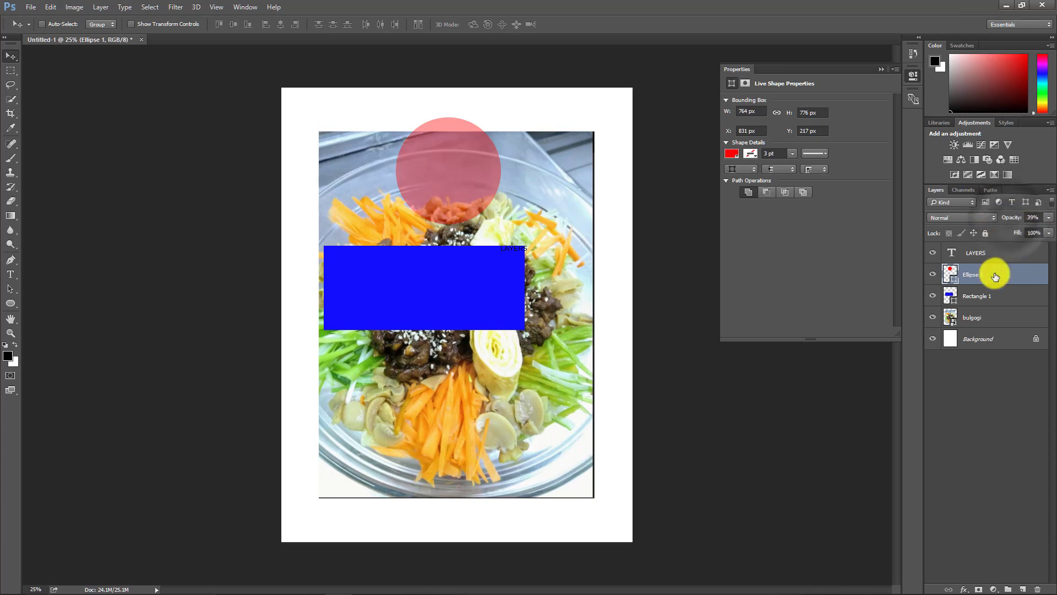
Step: Select the rectangle layer and move the blue rectangle lower on the photo
left_click(1008, 296)
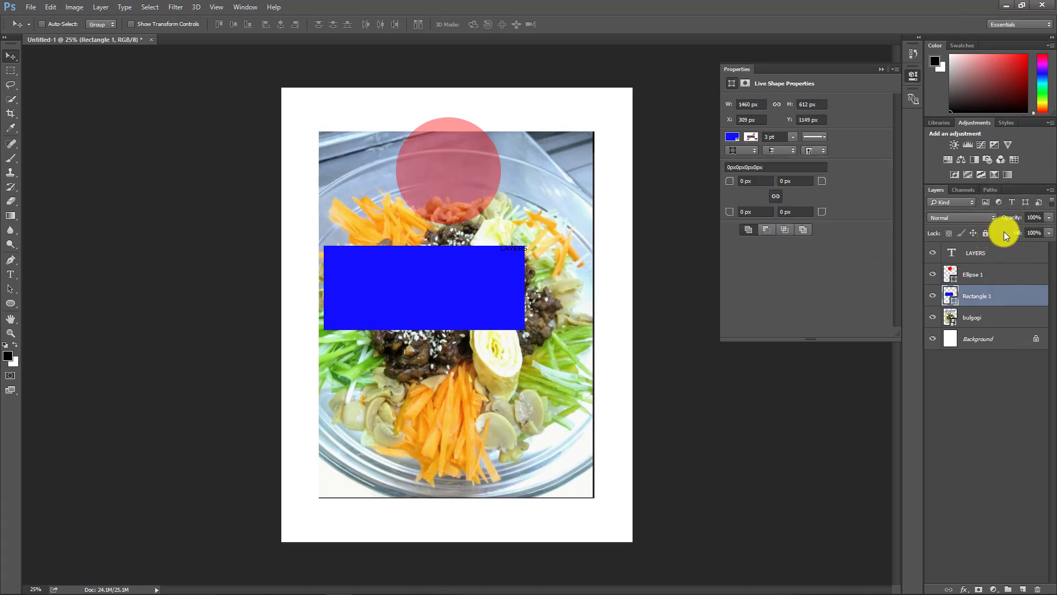
mouse_move(1008, 218)
left_mouse_down()
mouse_move(995, 221)
mouse_move(1027, 219)
left_mouse_up()
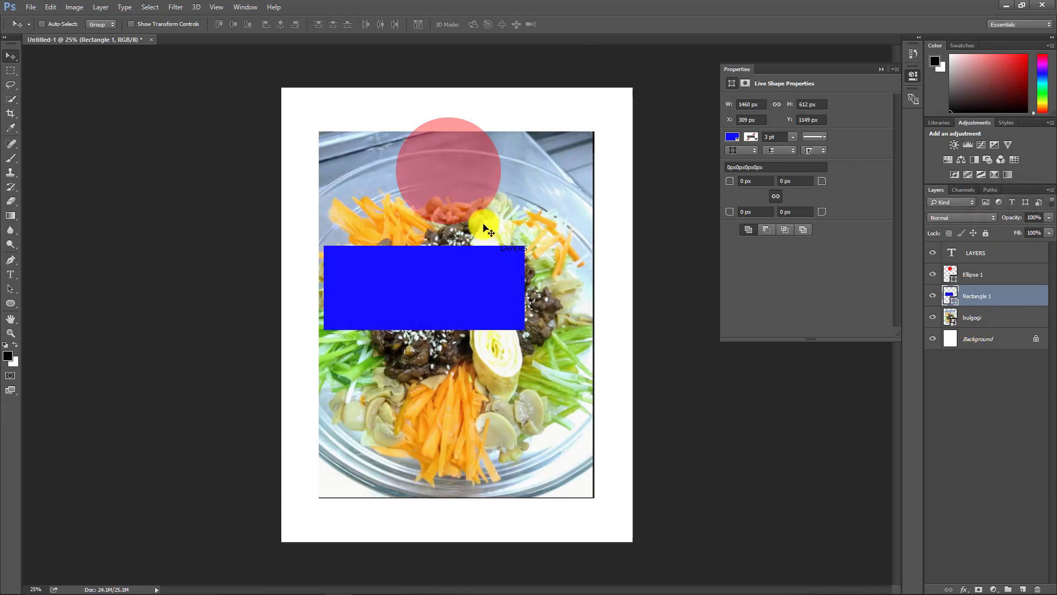
left_click_drag(464, 298, 481, 373)
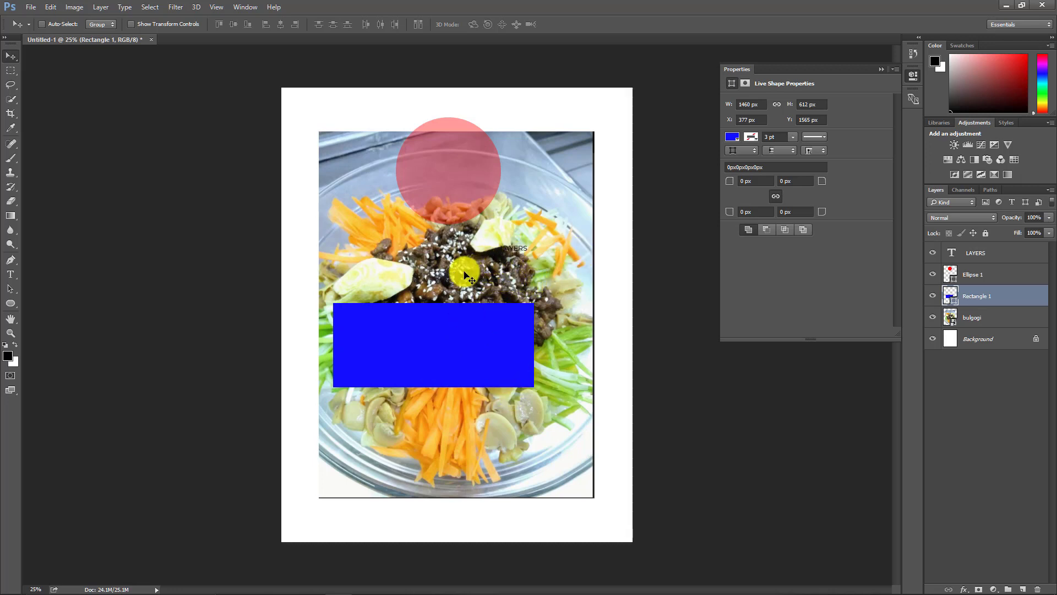
left_click_drag(460, 373, 471, 340)
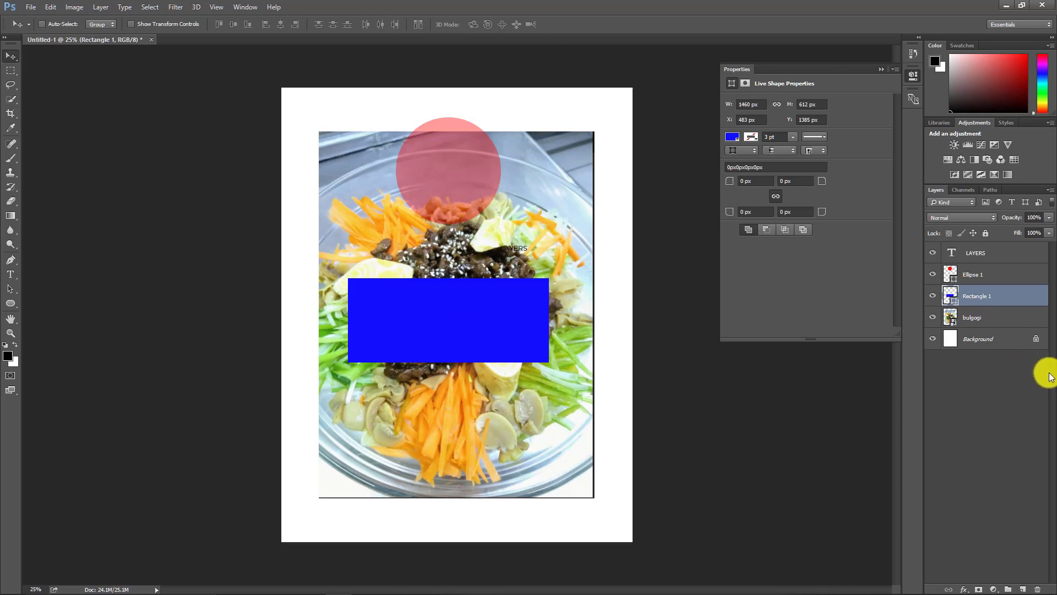
left_click_drag(481, 311, 478, 335)
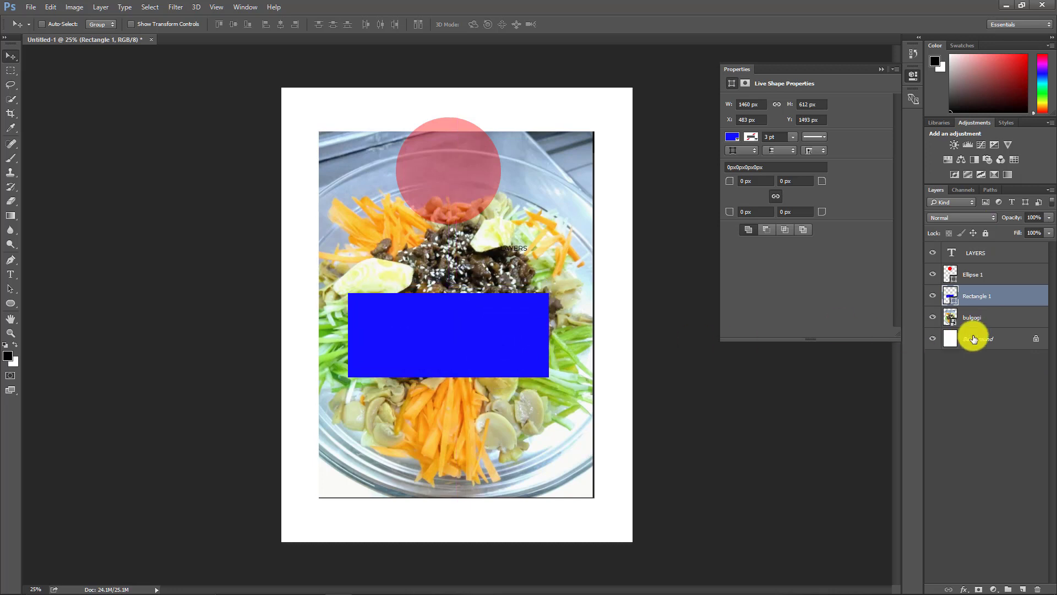
Step: Cycle the rectangle layer through blend modes such as Dissolve, Linear Dodge, Difference, Color and Luminosity
left_click(1006, 300)
left_click(987, 219)
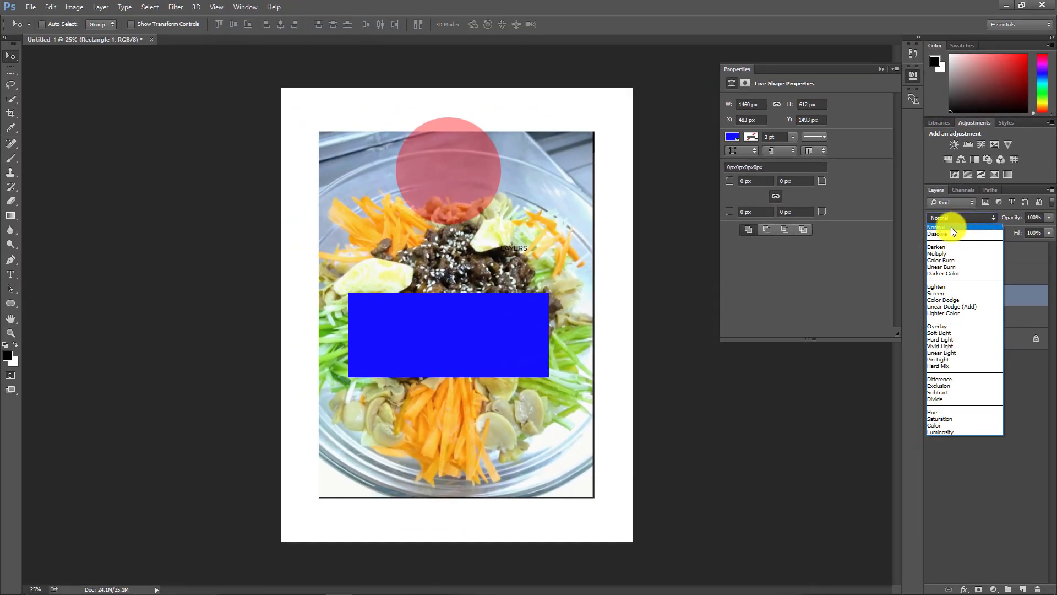
left_click(951, 227)
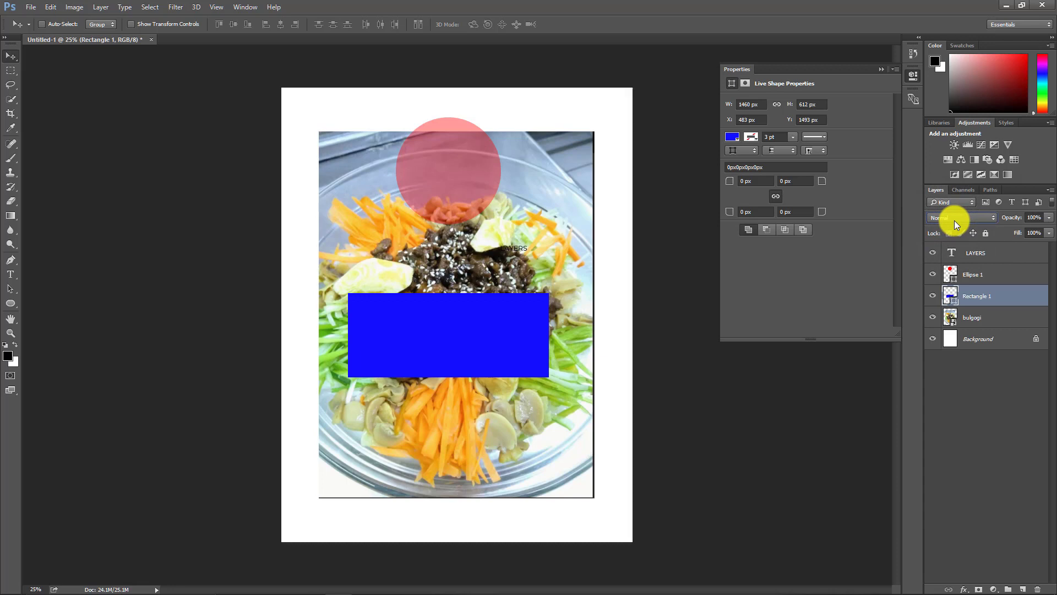
scroll(954, 221, "down", 1)
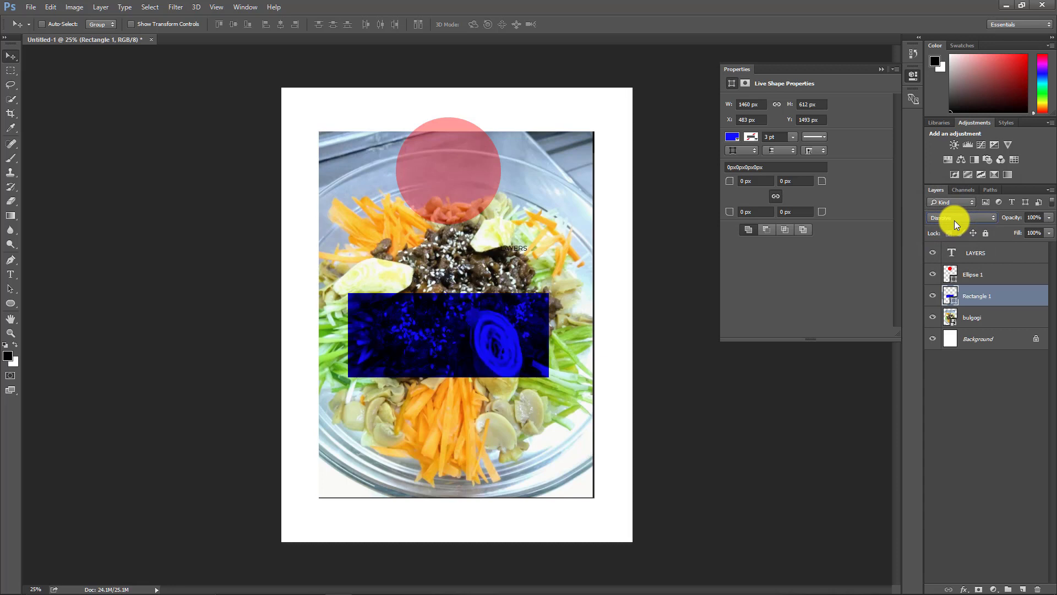
scroll(954, 220, "up", 1)
scroll(953, 220, "down", 1)
scroll(954, 220, "down", 1)
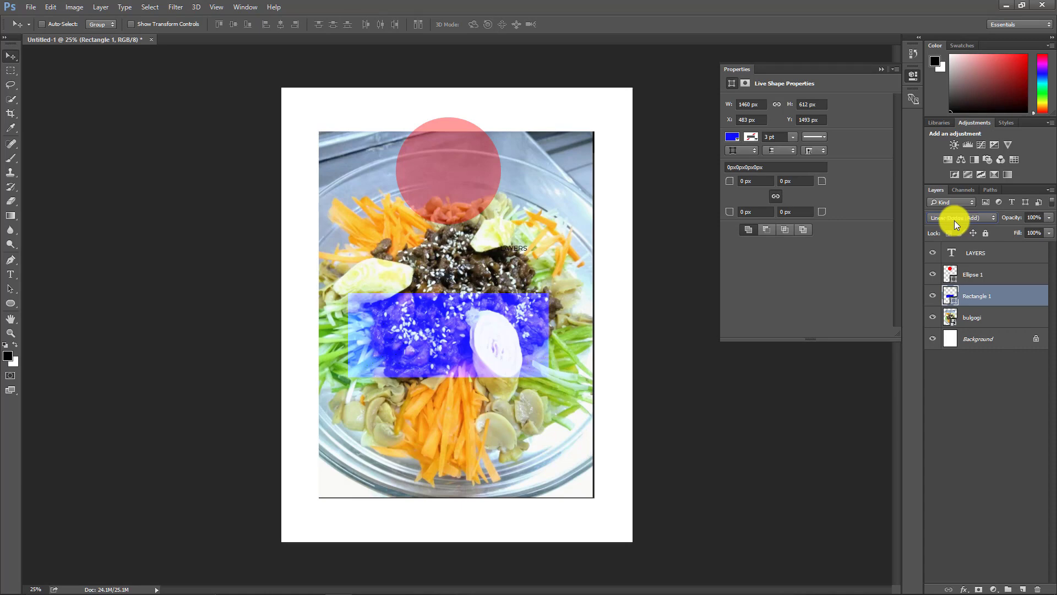
scroll(954, 220, "down", 2)
scroll(954, 221, "up", 2)
scroll(954, 220, "down", 1)
scroll(954, 221, "down", 2)
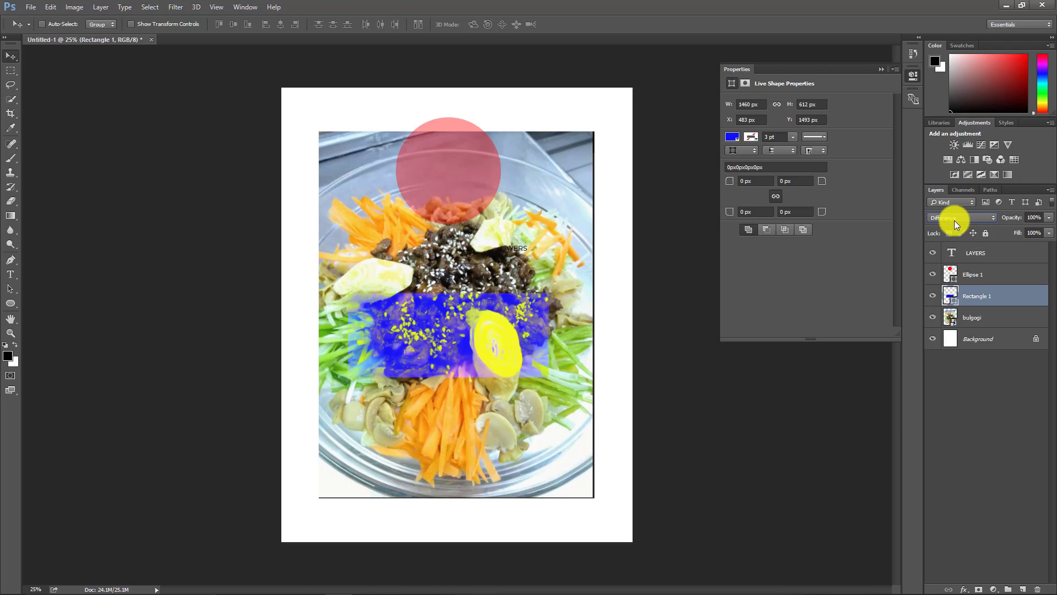
scroll(954, 220, "down", 1)
scroll(953, 220, "up", 1)
scroll(954, 221, "down", 2)
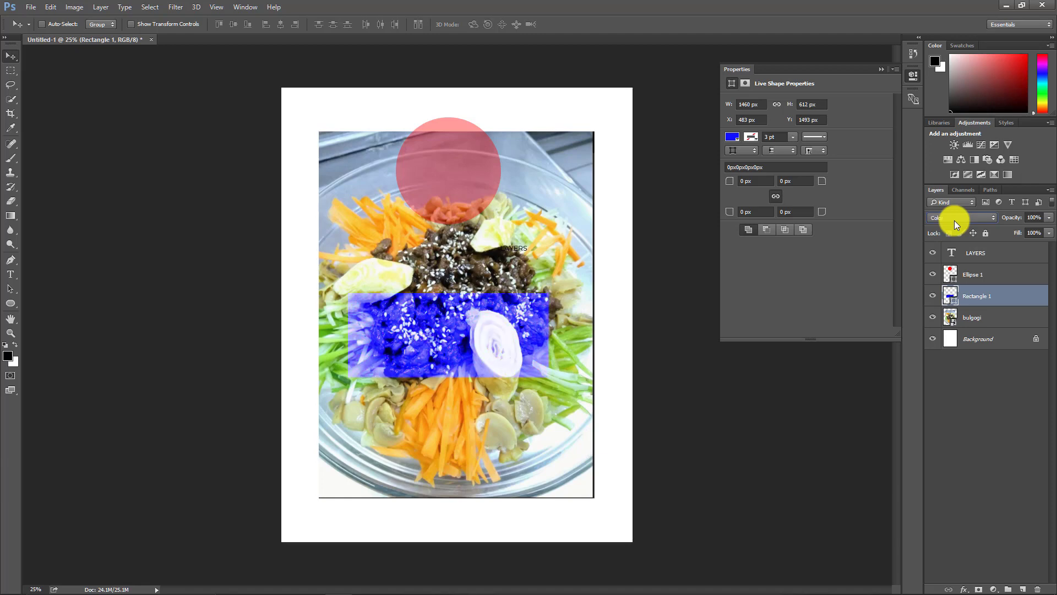
scroll(954, 220, "down", 2)
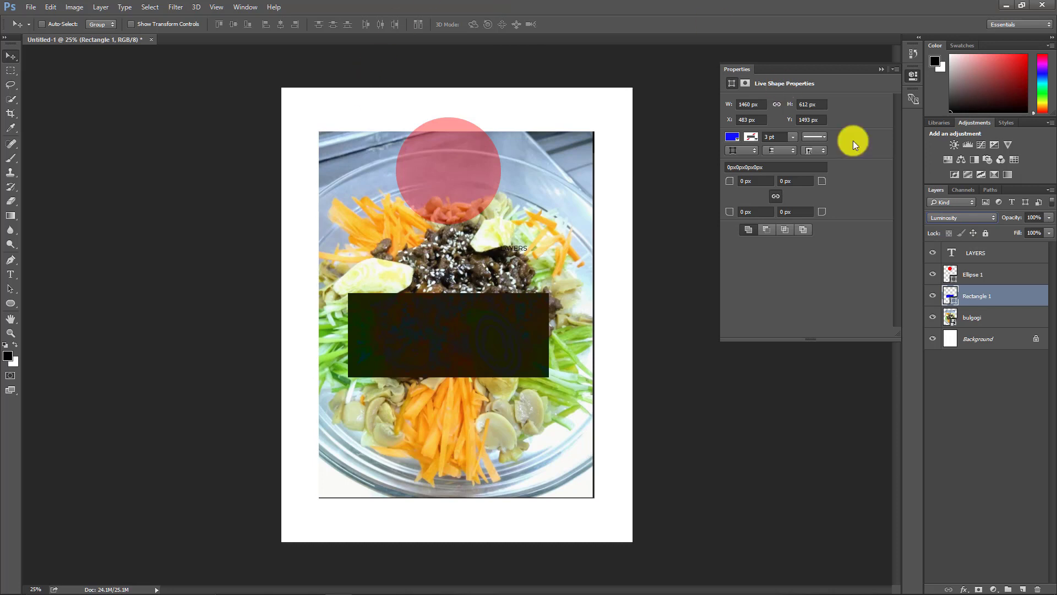
Step: Reset the rectangle layer's blend mode to Normal and nudge the rectangle slightly lower
left_click(943, 218)
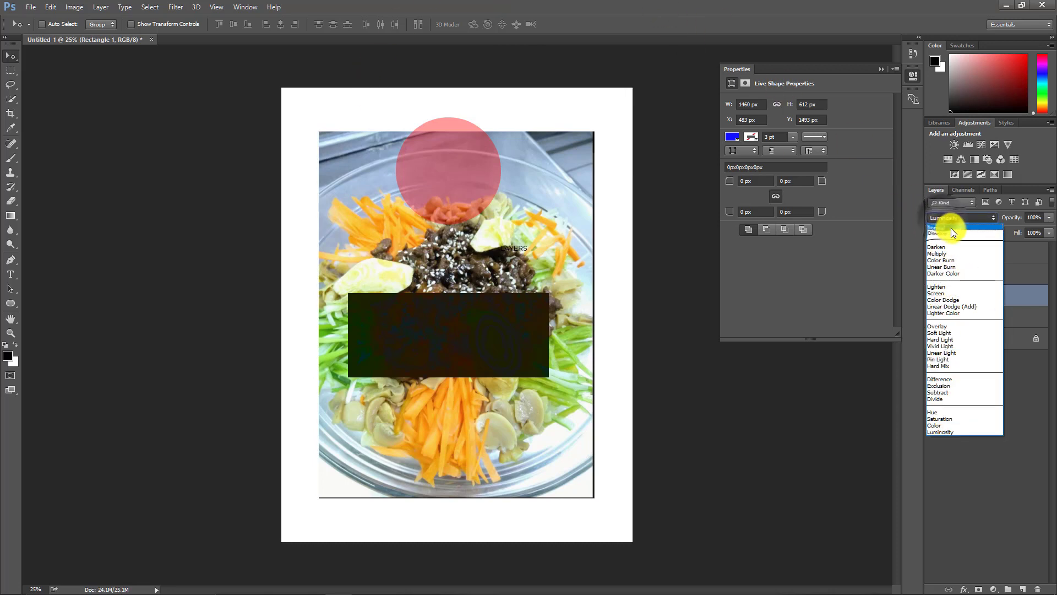
left_click(951, 228)
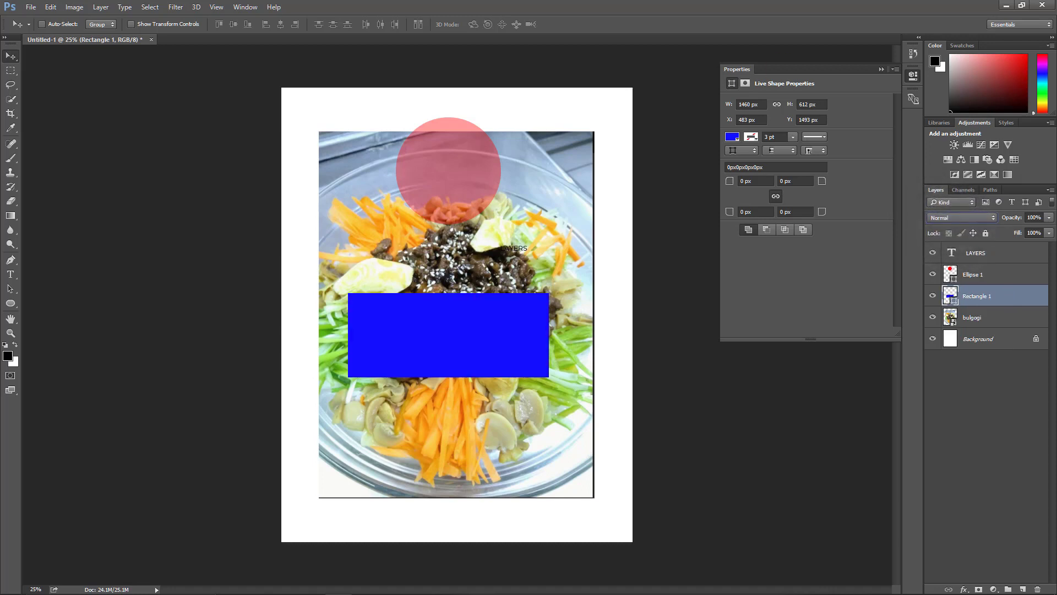
left_click_drag(455, 321, 464, 345)
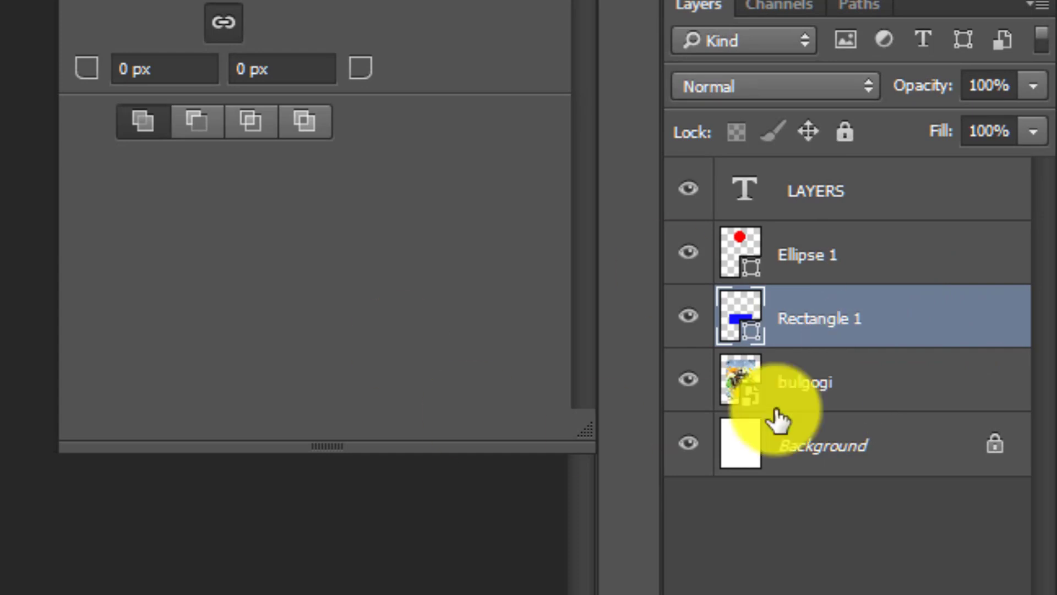
Step: Rename the bulgogi layer to Food
left_click(814, 395)
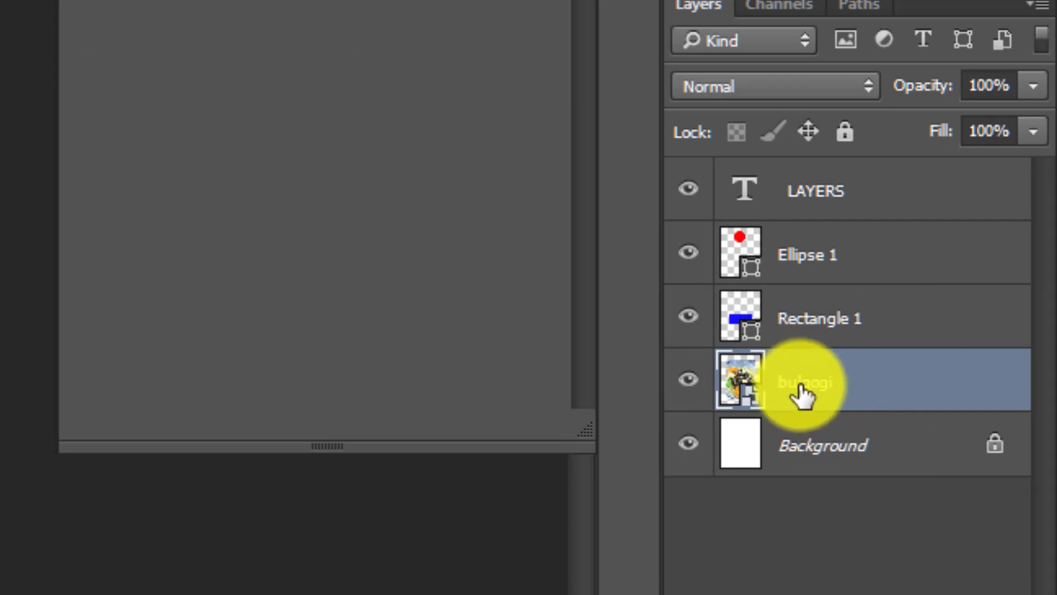
double_click(803, 389)
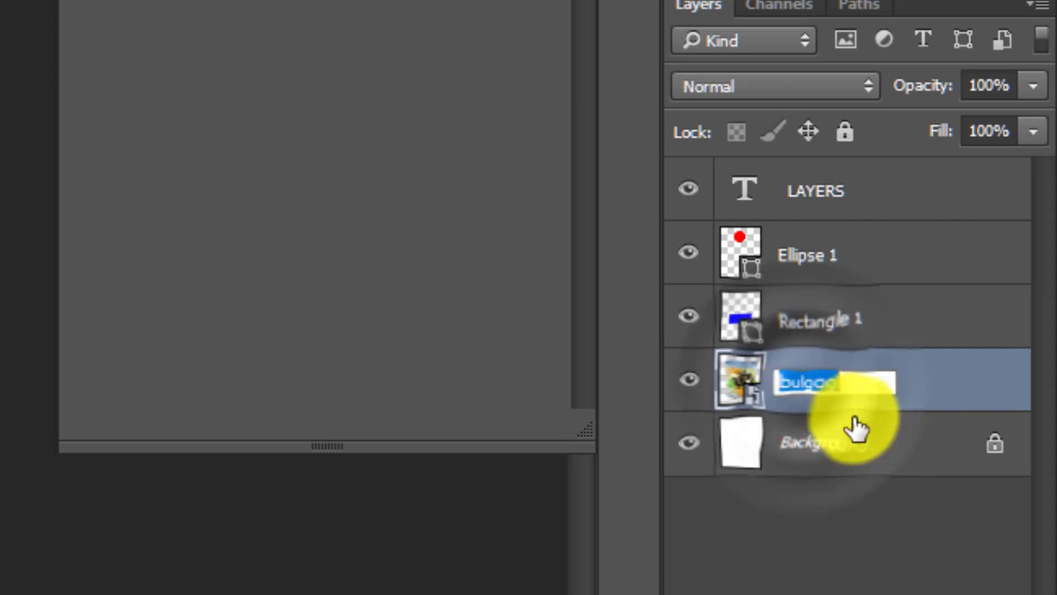
type("Pad")
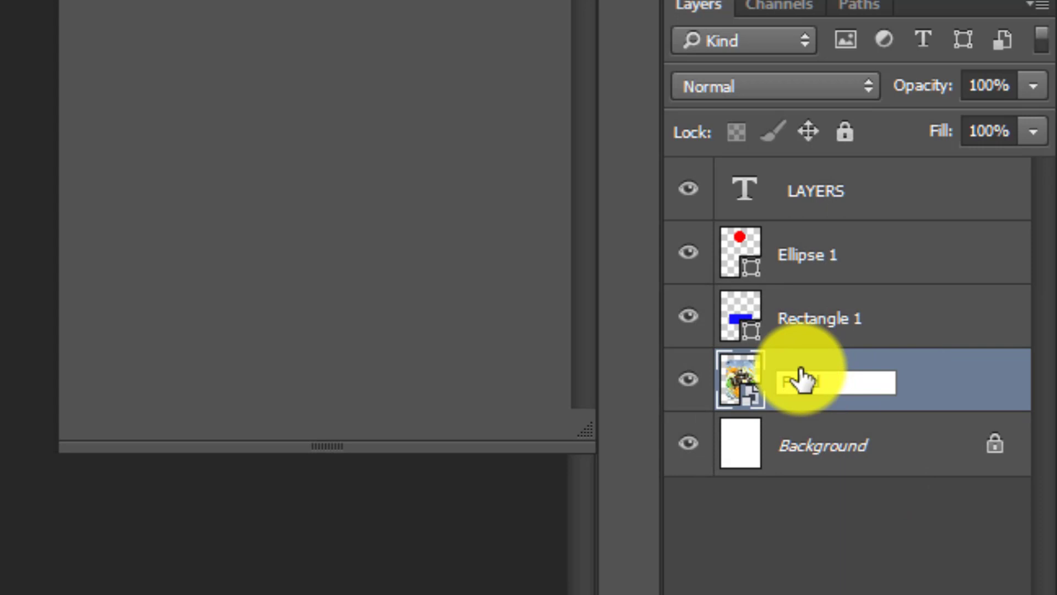
key("Return")
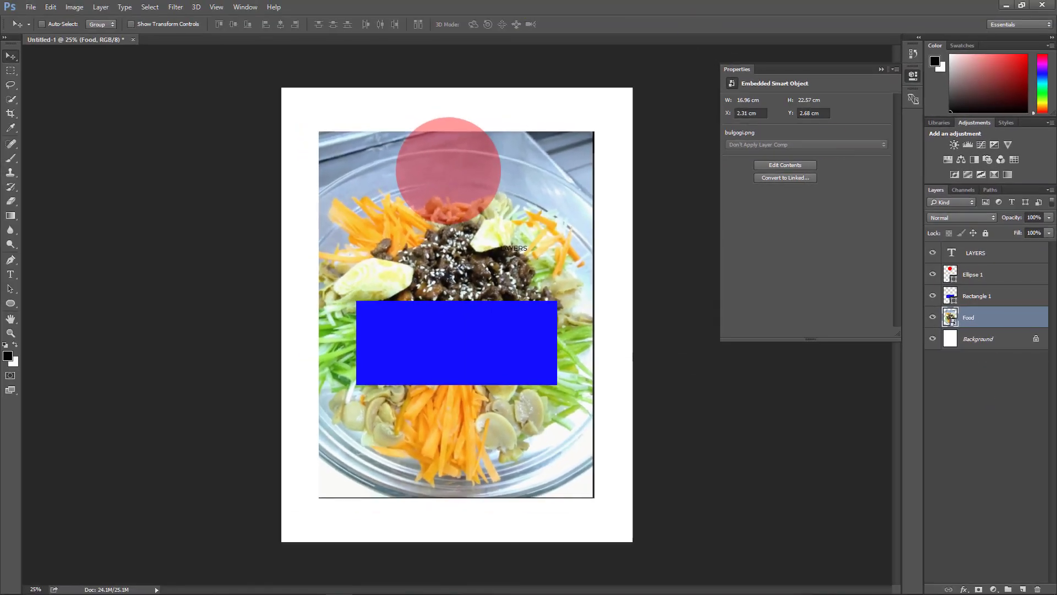
Step: Add a Hello World text layer near the photo's lower-left corner and select all its text
left_click(13, 274)
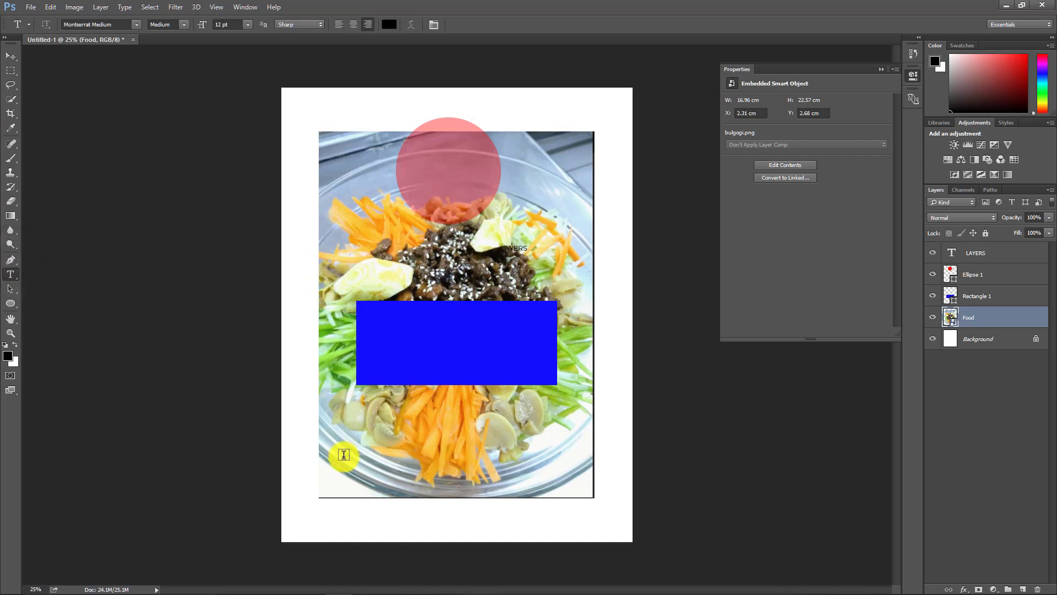
left_click(356, 434)
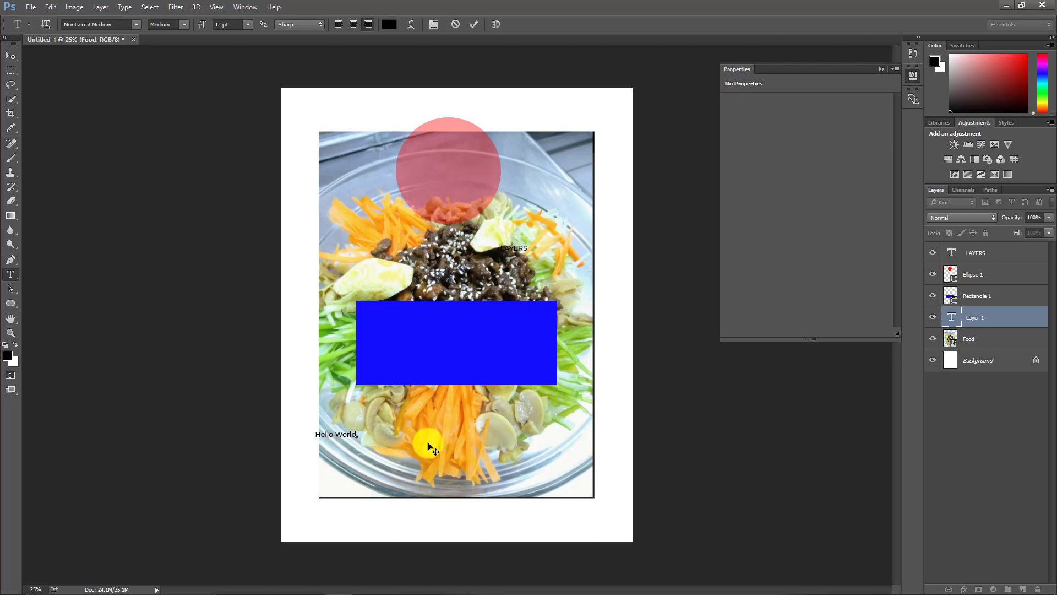
key("ctrl+a")
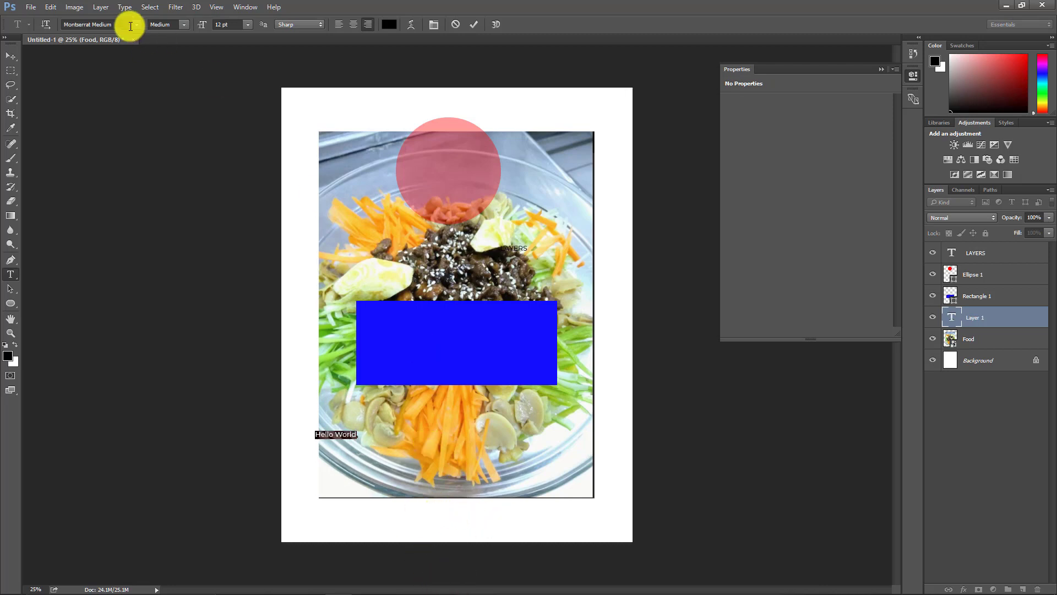
Step: Set the text's font to Minion Pro Semibold Italic at 36 pt and commit it
left_click(136, 24)
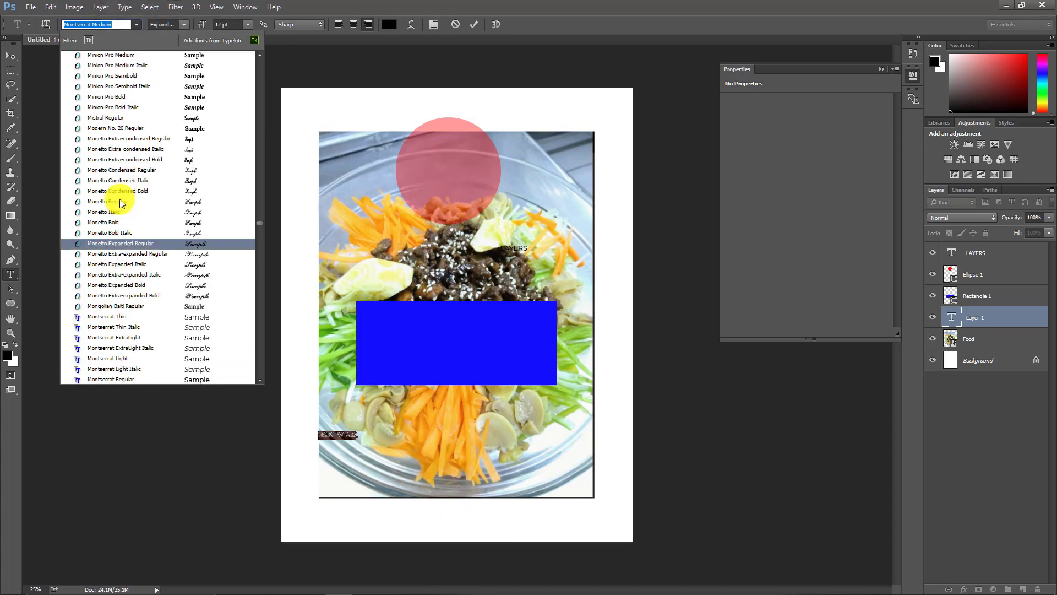
left_click(107, 86)
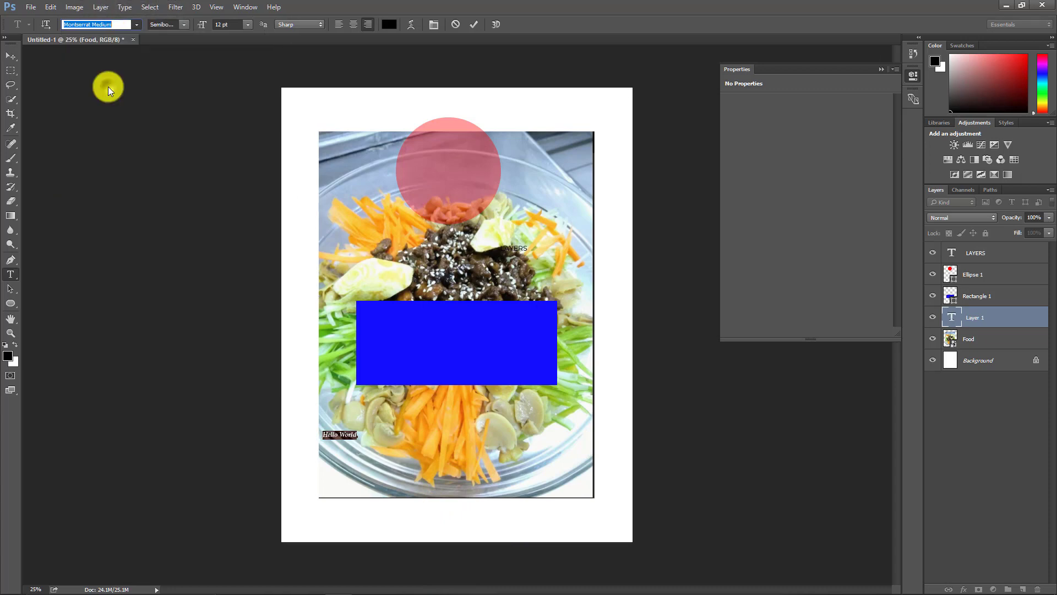
left_click(243, 25)
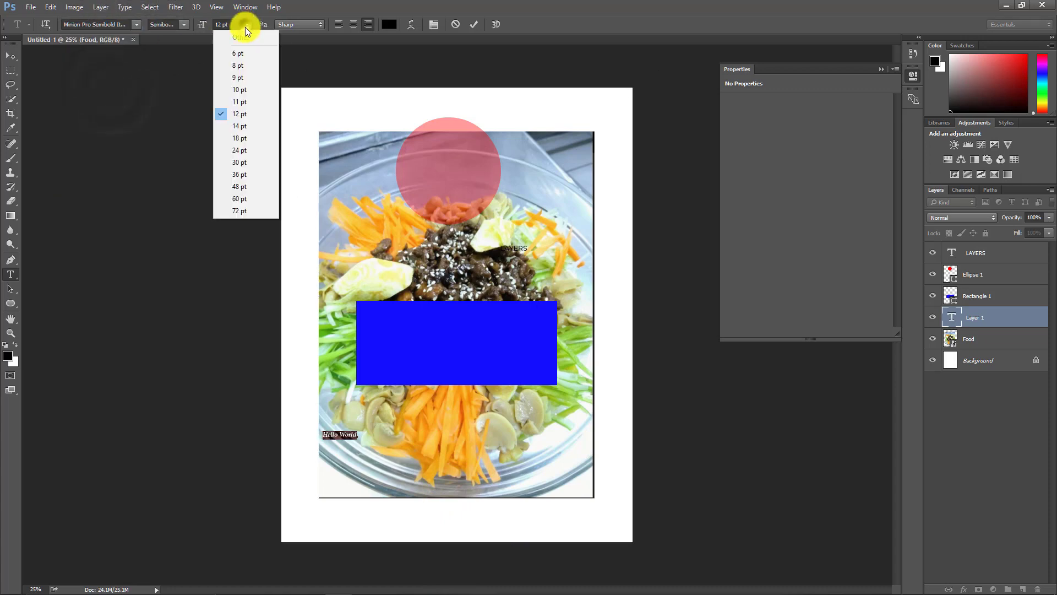
left_click(244, 174)
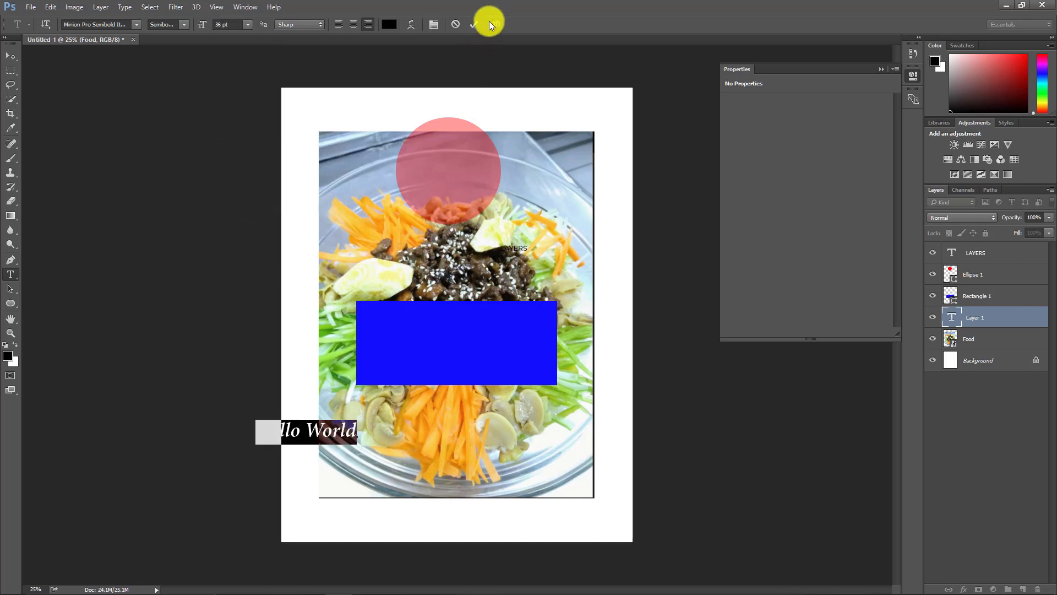
left_click(473, 25)
Step: Move the Hello World text to the centre of the photo's lower part
left_click(11, 56)
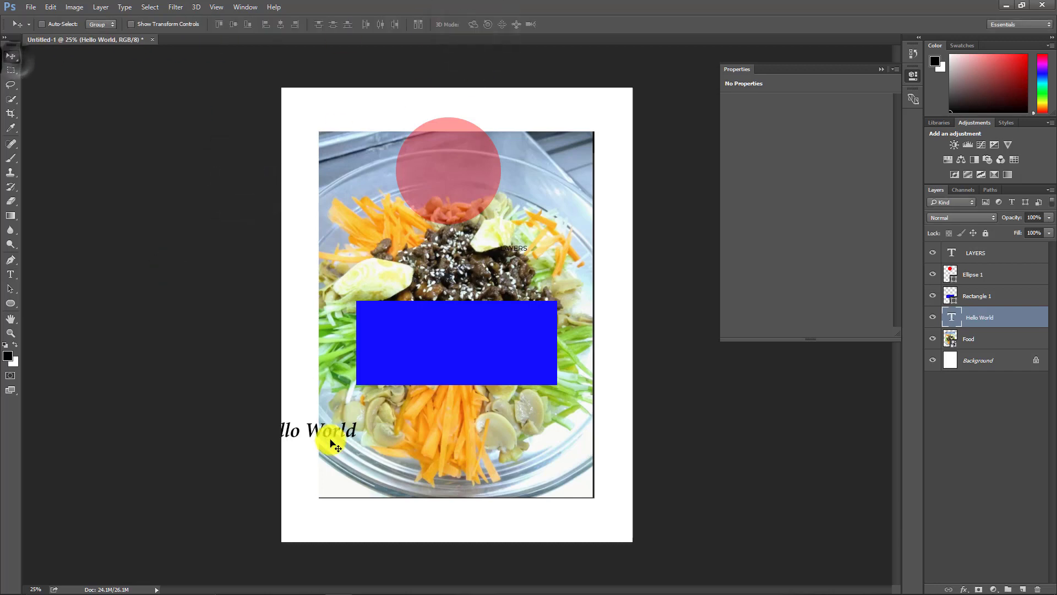
left_click_drag(342, 438, 481, 433)
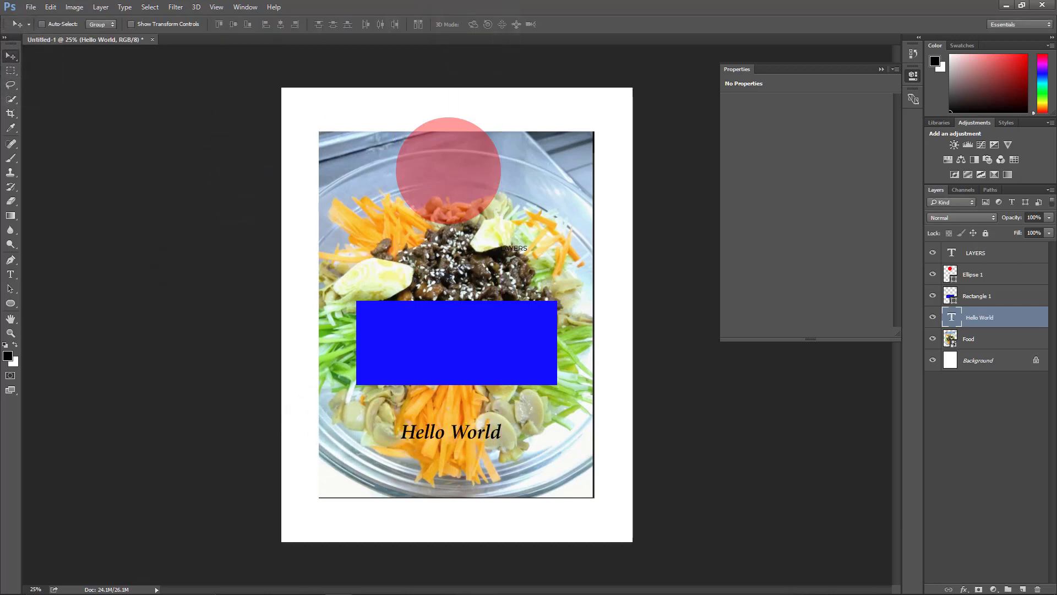
Step: Draw a five-sided polygon about 1077 px wide over the photo's lower-right corner
left_click(12, 302)
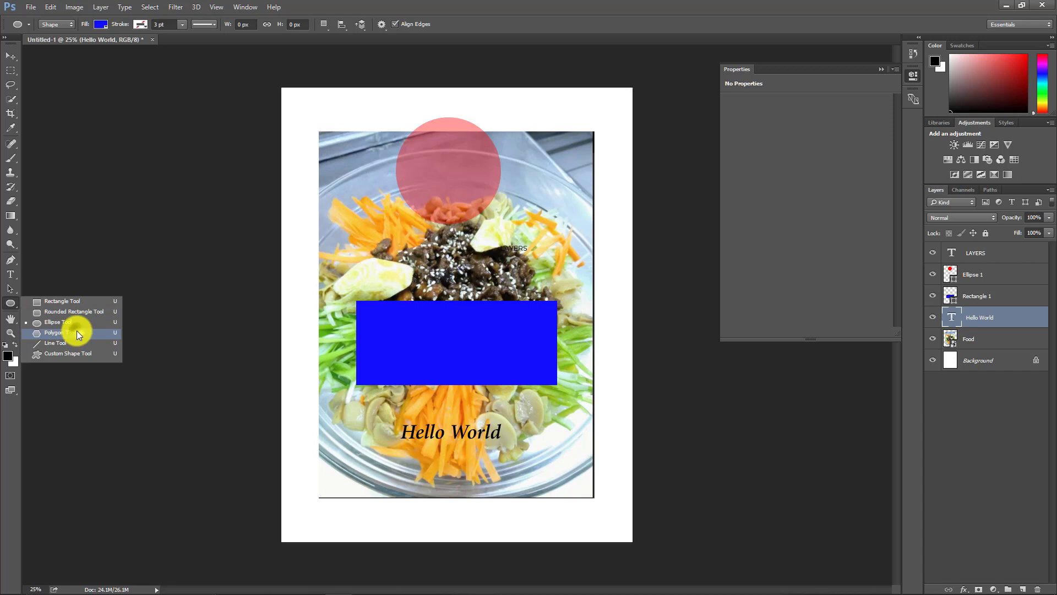
left_click(78, 332)
left_click_drag(616, 438, 562, 495)
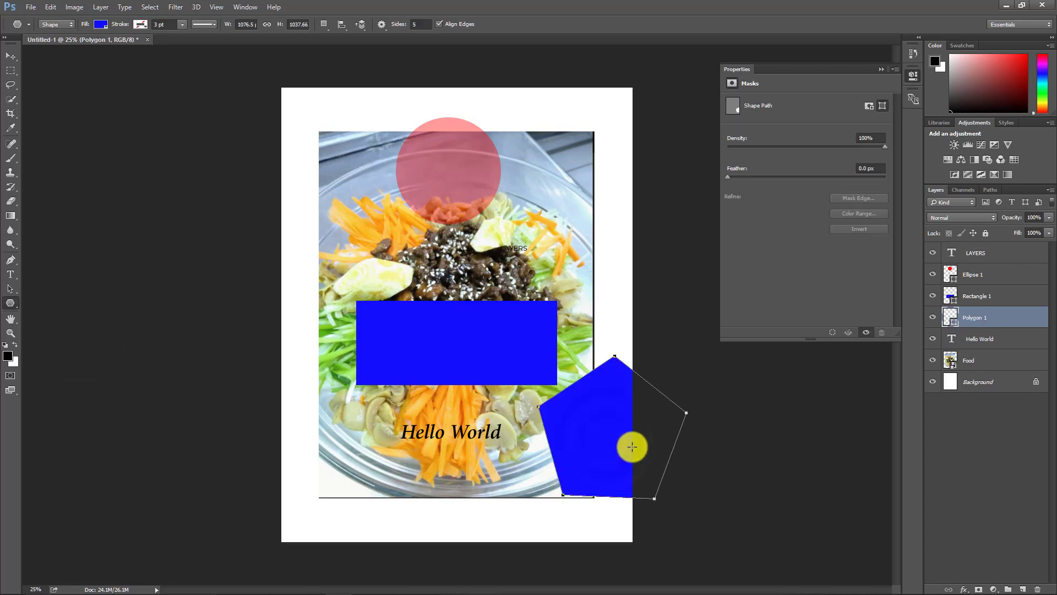
Step: Change the polygon's fill color to teal and open its stroke color swatches
left_click(99, 25)
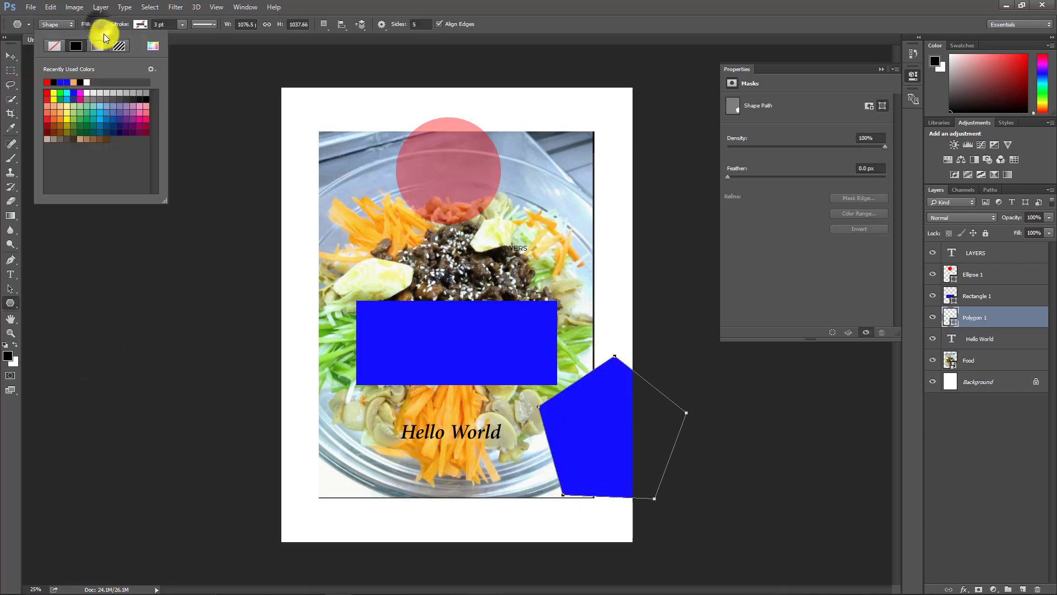
left_click(94, 111)
left_click(141, 22)
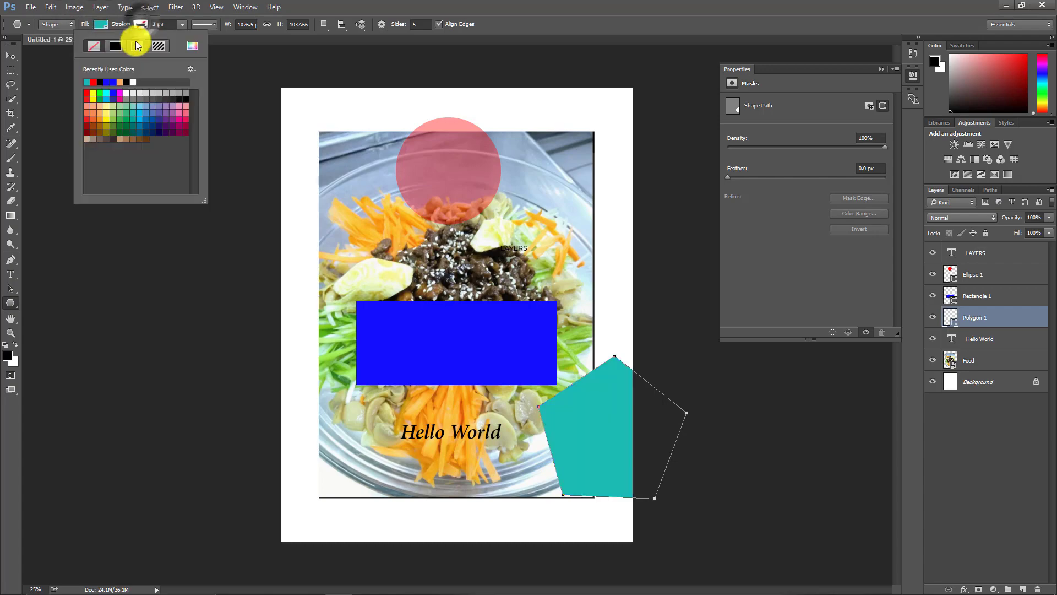